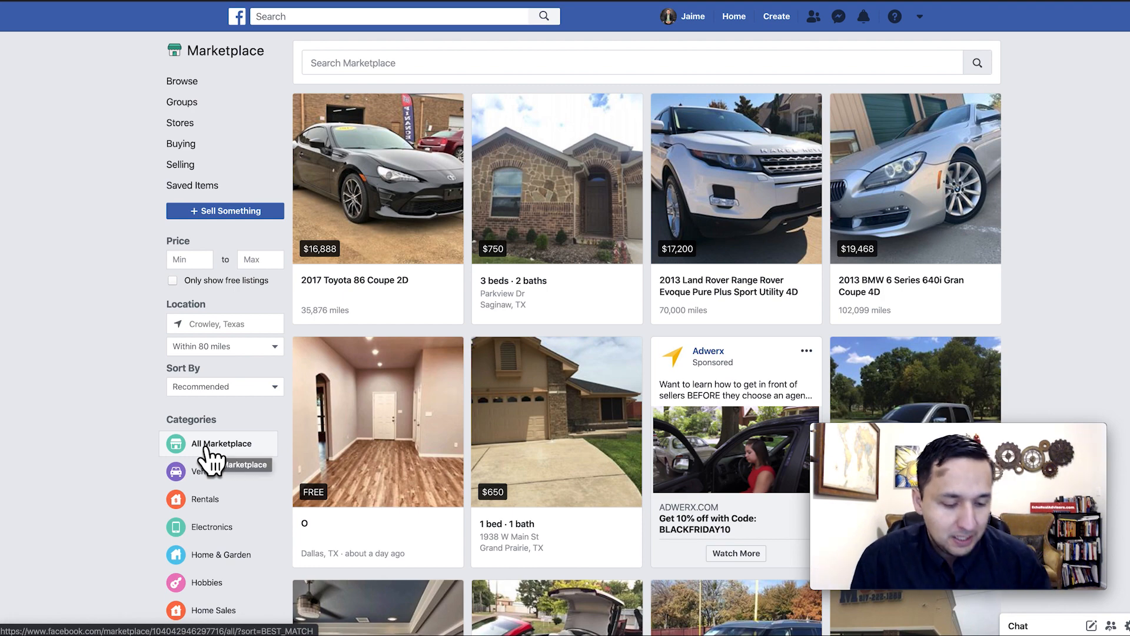
# Step: Look through the All Marketplace feed, noting how sponsored ads are placed among the regular listings
pyautogui.scroll(-3, 203, 453)
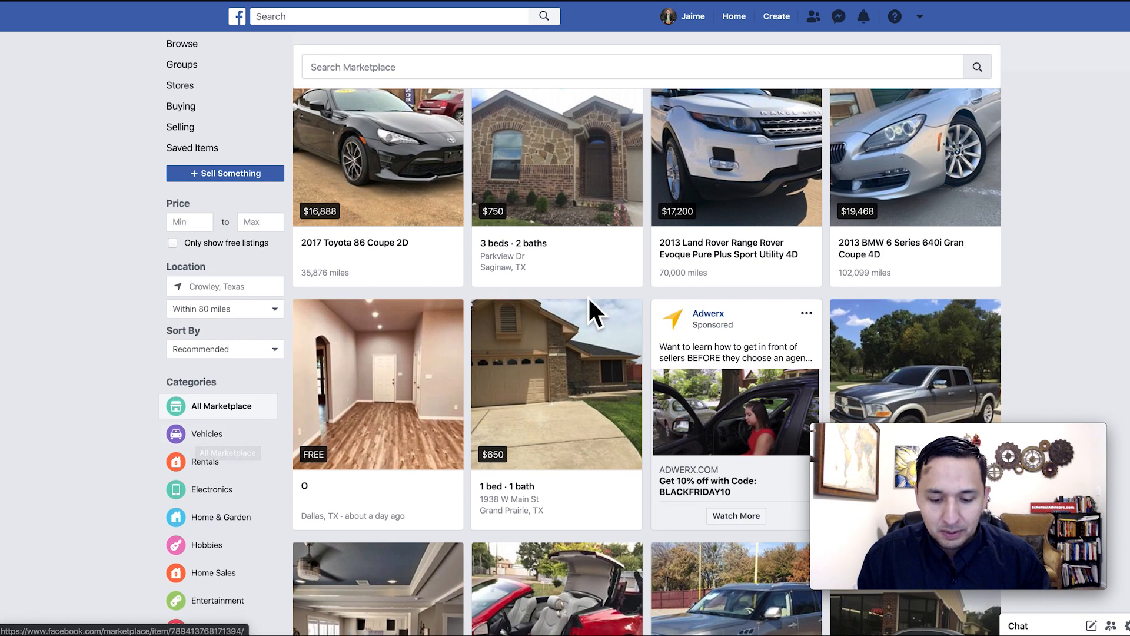
pyautogui.scroll(-1, 741, 321)
pyautogui.scroll(-1, 745, 324)
pyautogui.scroll(2, 748, 271)
pyautogui.scroll(-2, 707, 289)
pyautogui.scroll(-14, 692, 289)
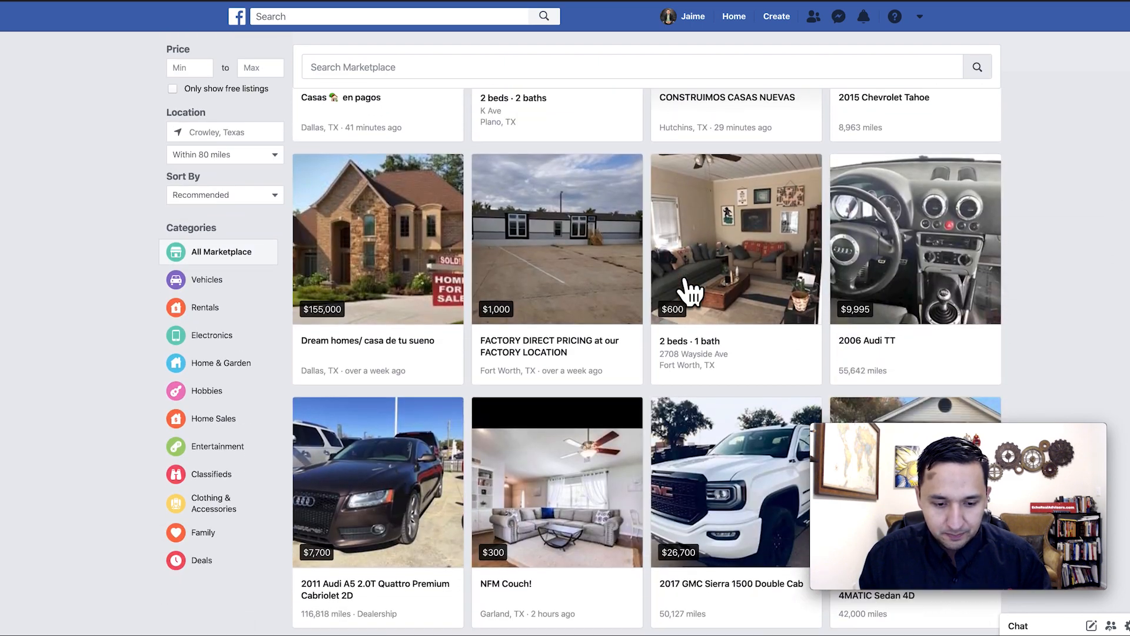
pyautogui.scroll(-8, 692, 288)
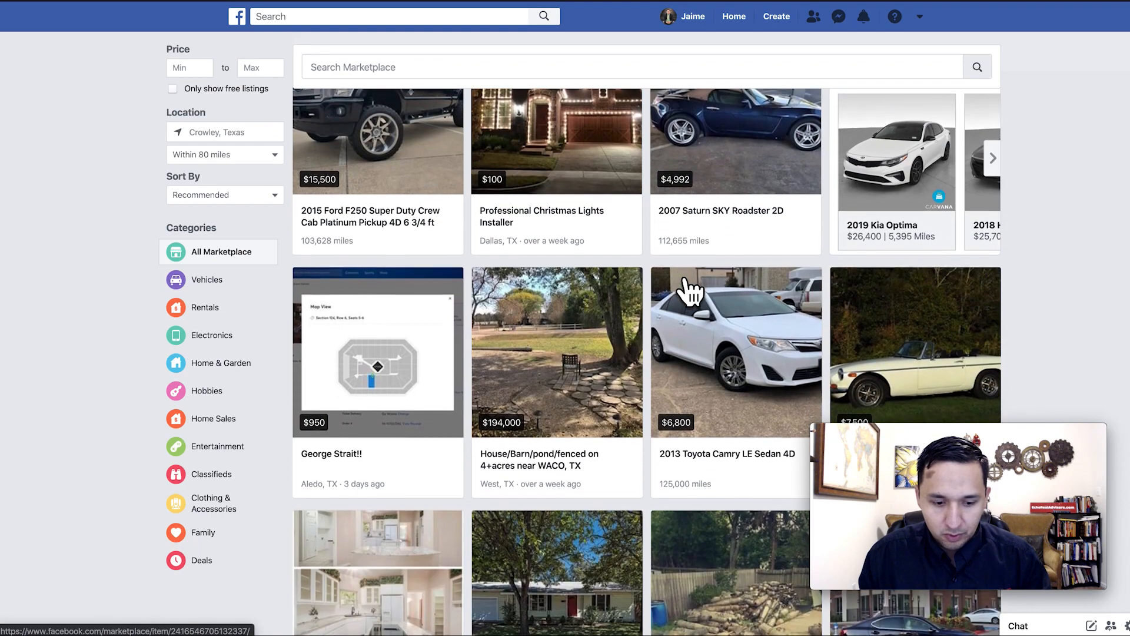
pyautogui.scroll(4, 692, 289)
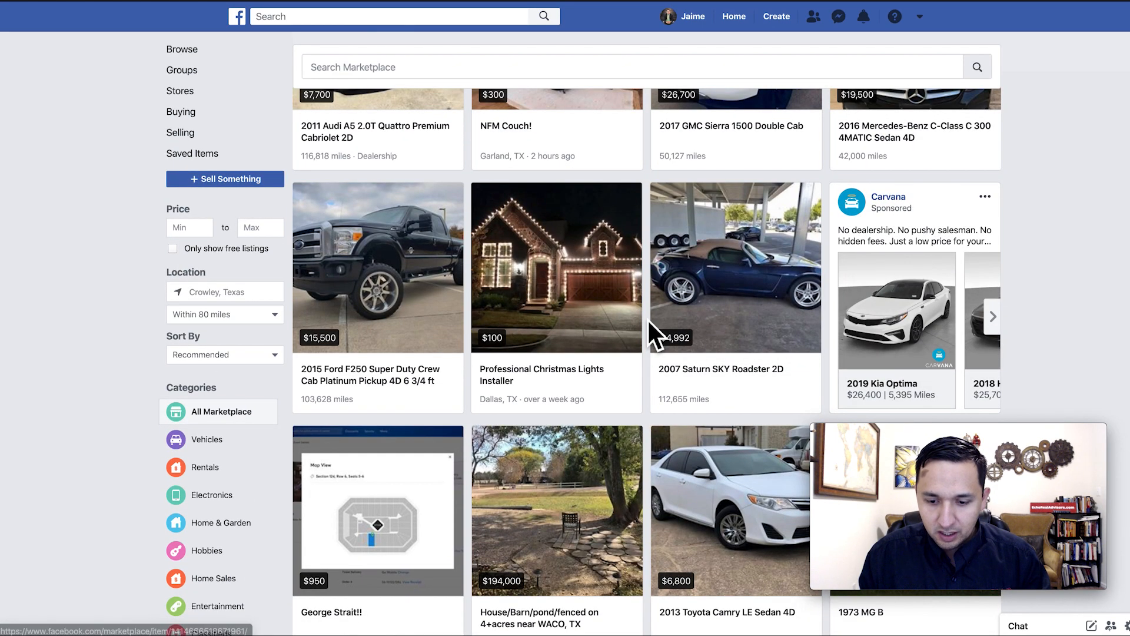
pyautogui.scroll(-4, 648, 327)
pyautogui.scroll(-12, 647, 330)
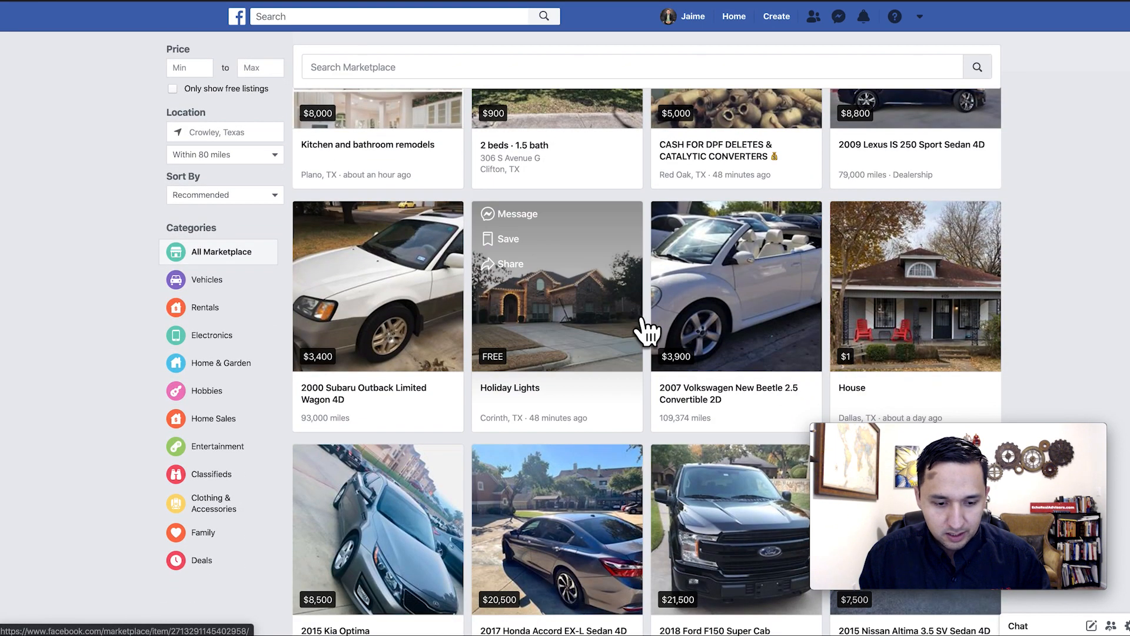
pyautogui.scroll(-8, 648, 330)
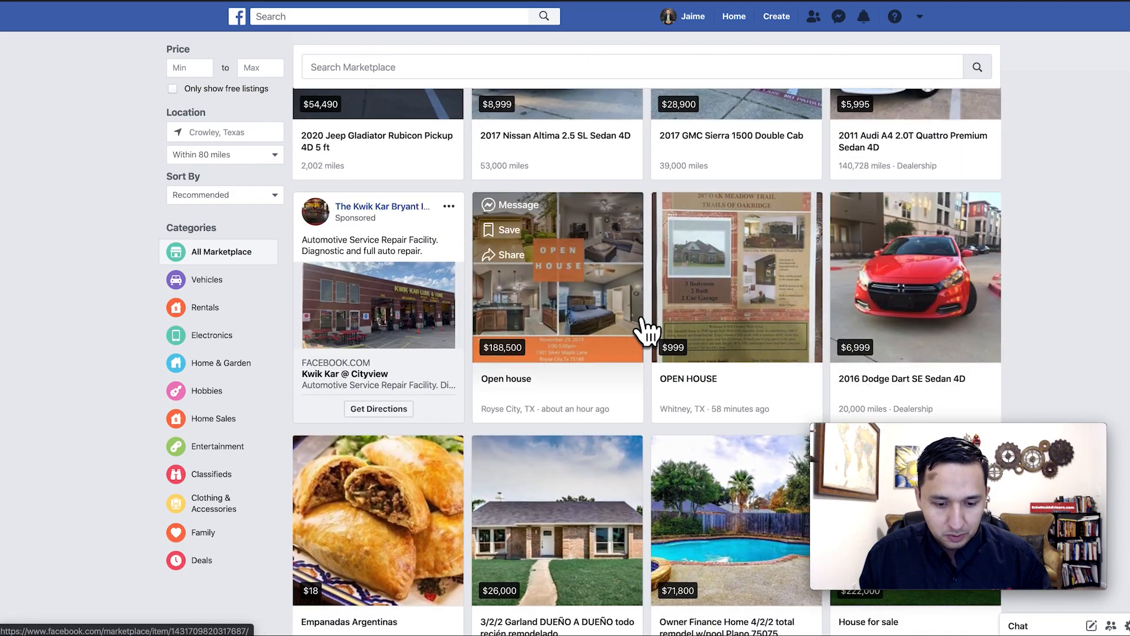
pyautogui.scroll(-1, 646, 327)
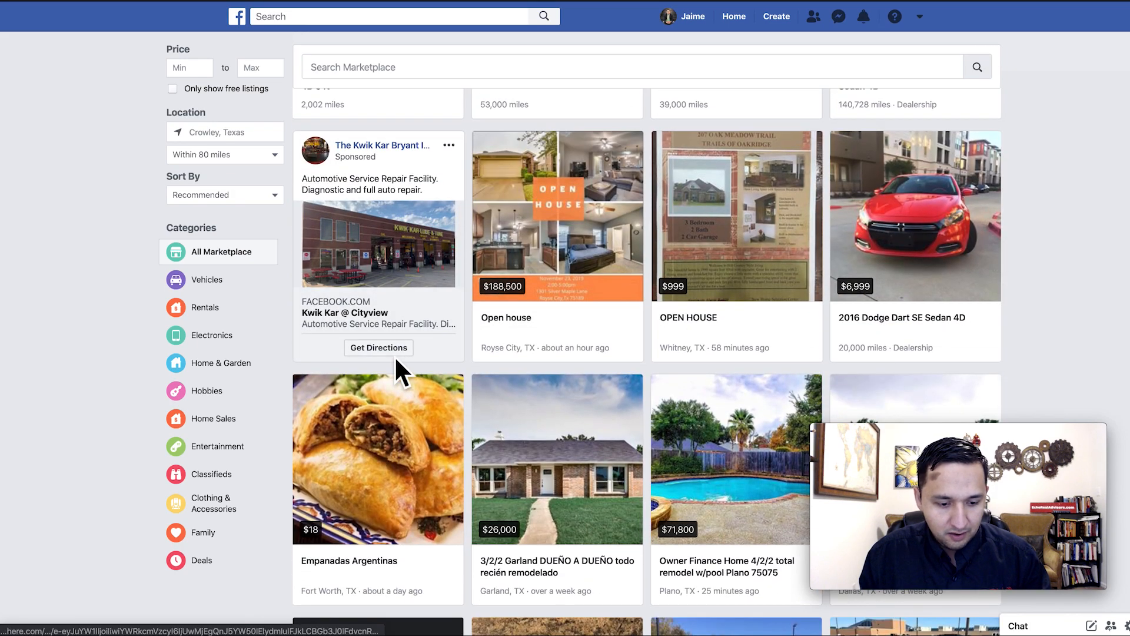
pyautogui.scroll(-12, 655, 388)
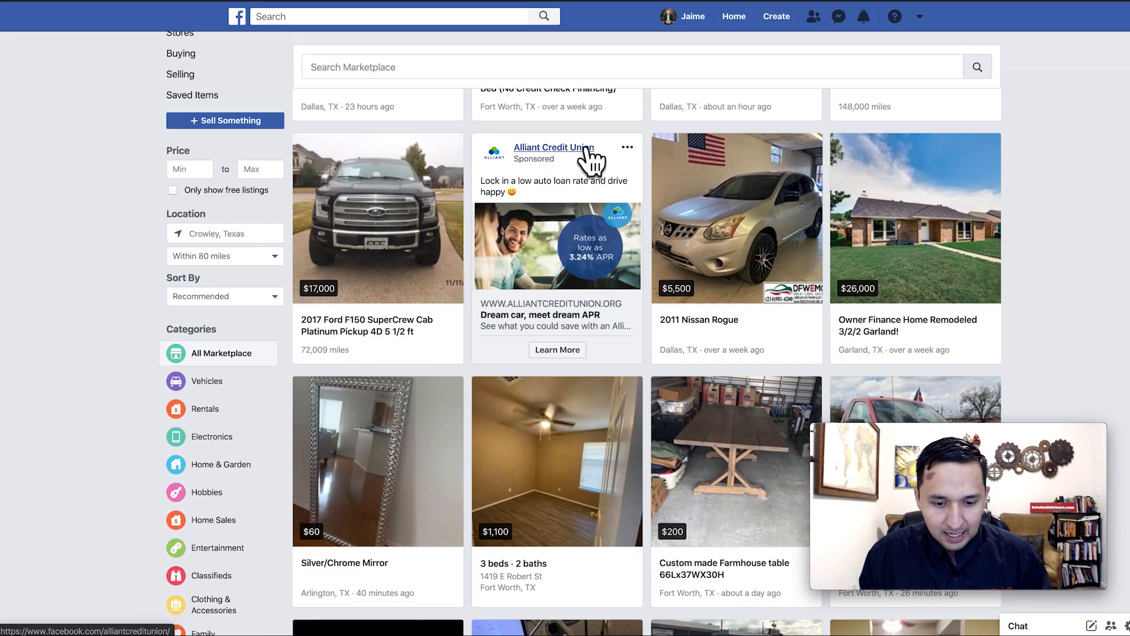
pyautogui.scroll(-17, 651, 275)
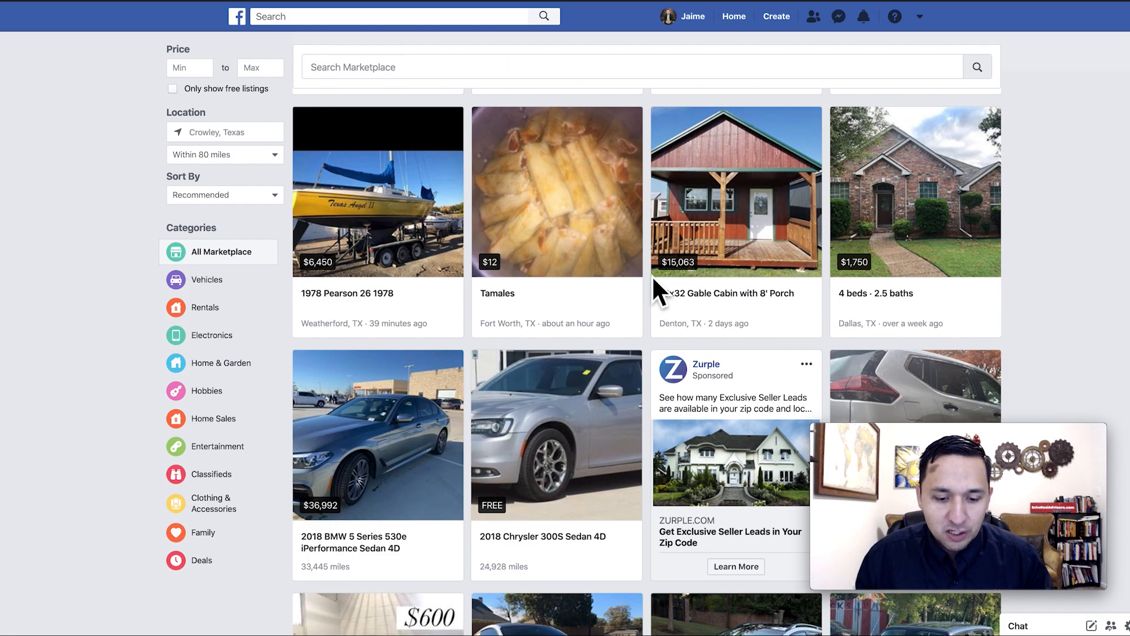
pyautogui.scroll(-12, 652, 275)
pyautogui.scroll(-10, 652, 274)
pyautogui.scroll(-5, 654, 280)
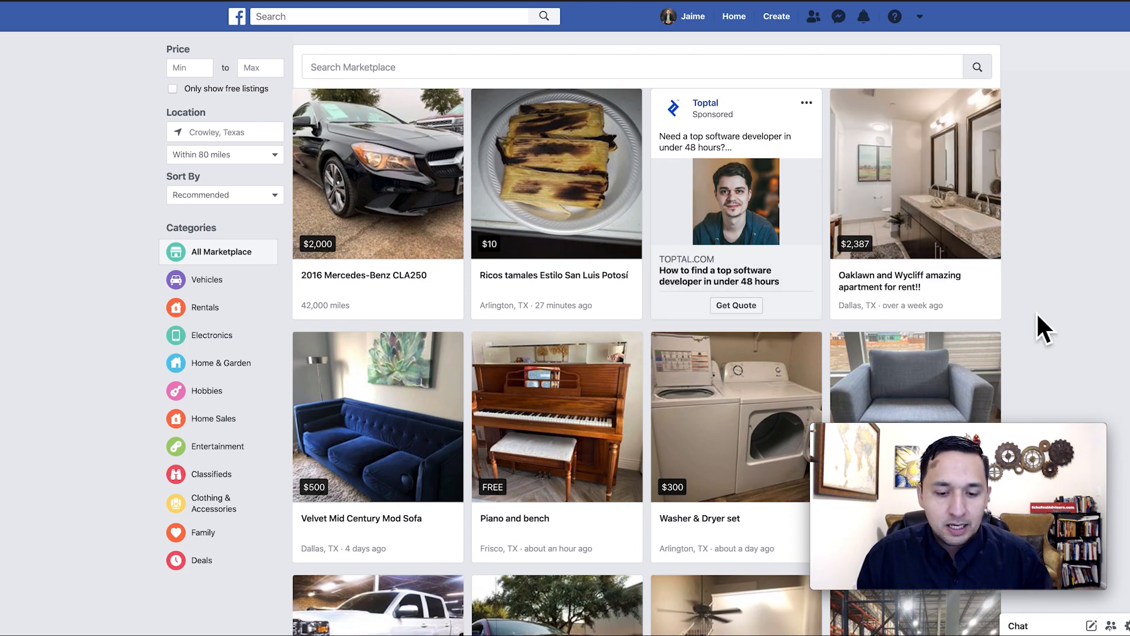
pyautogui.scroll(-12, 1038, 315)
pyautogui.scroll(-6, 1036, 312)
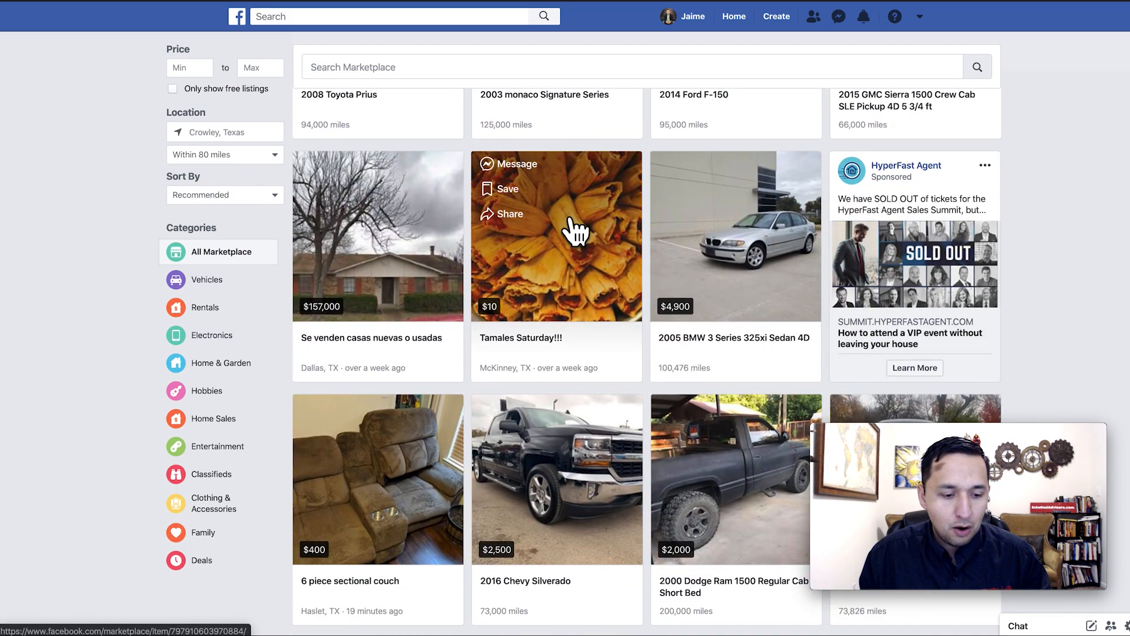
# Step: Open the Home Sales category in Marketplace and look through its listings for any sponsored ads
pyautogui.click(212, 421)
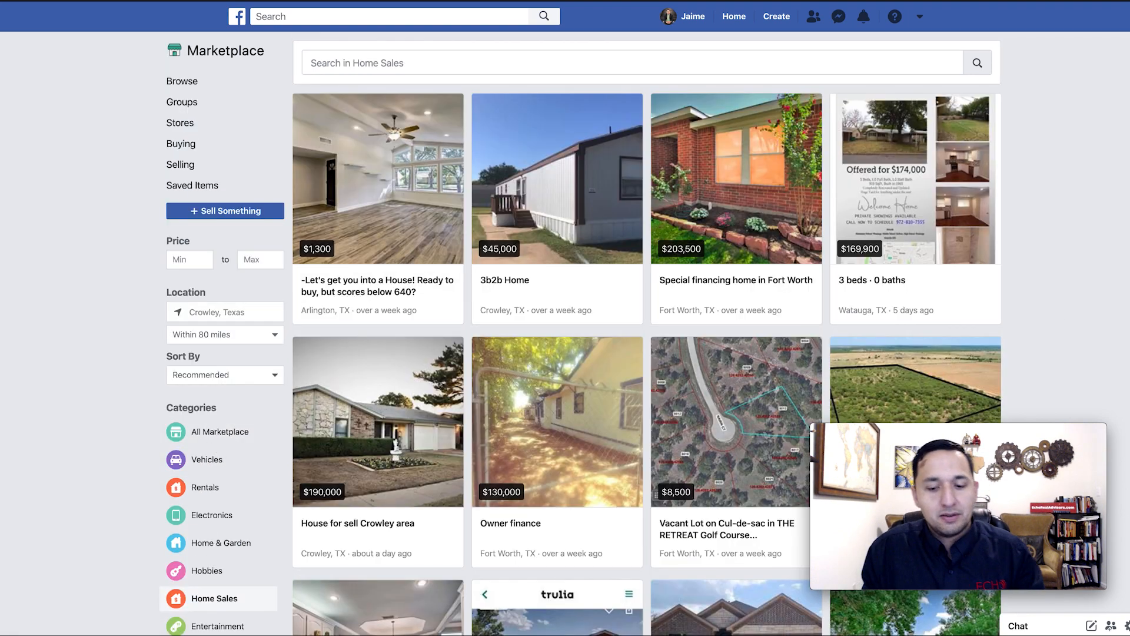
pyautogui.scroll(-8, 677, 179)
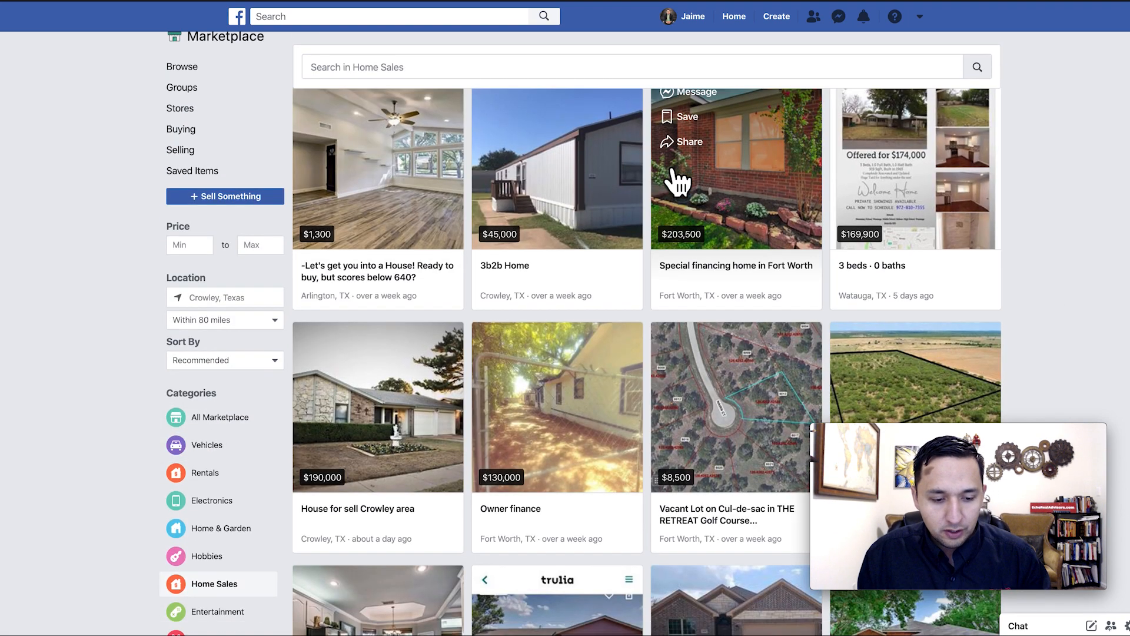
pyautogui.scroll(-13, 677, 182)
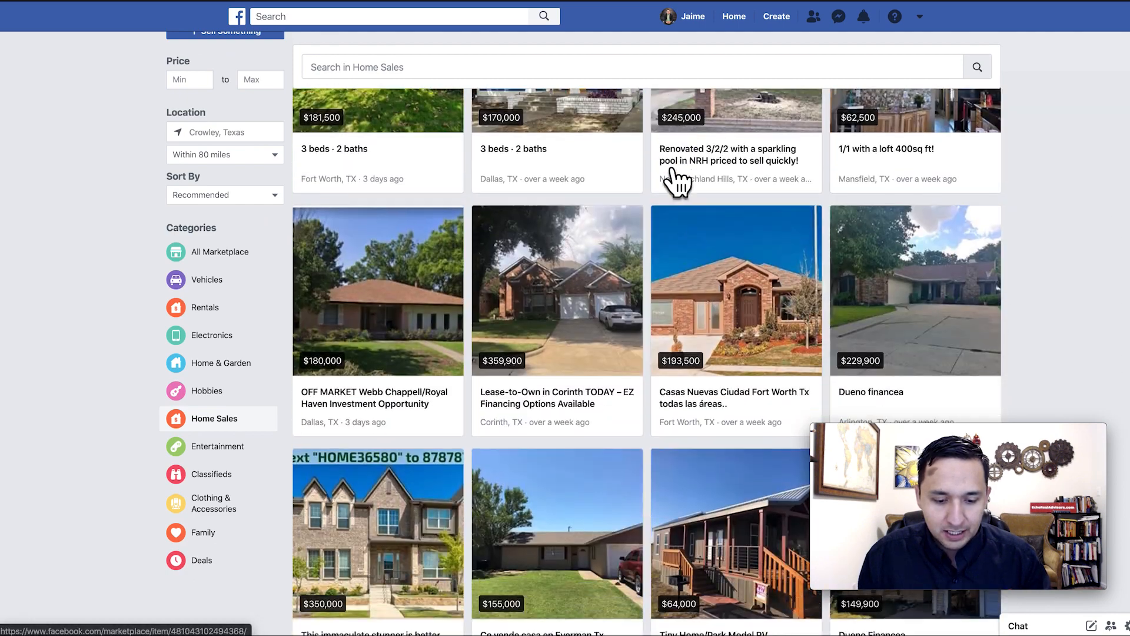
pyautogui.scroll(-10, 677, 183)
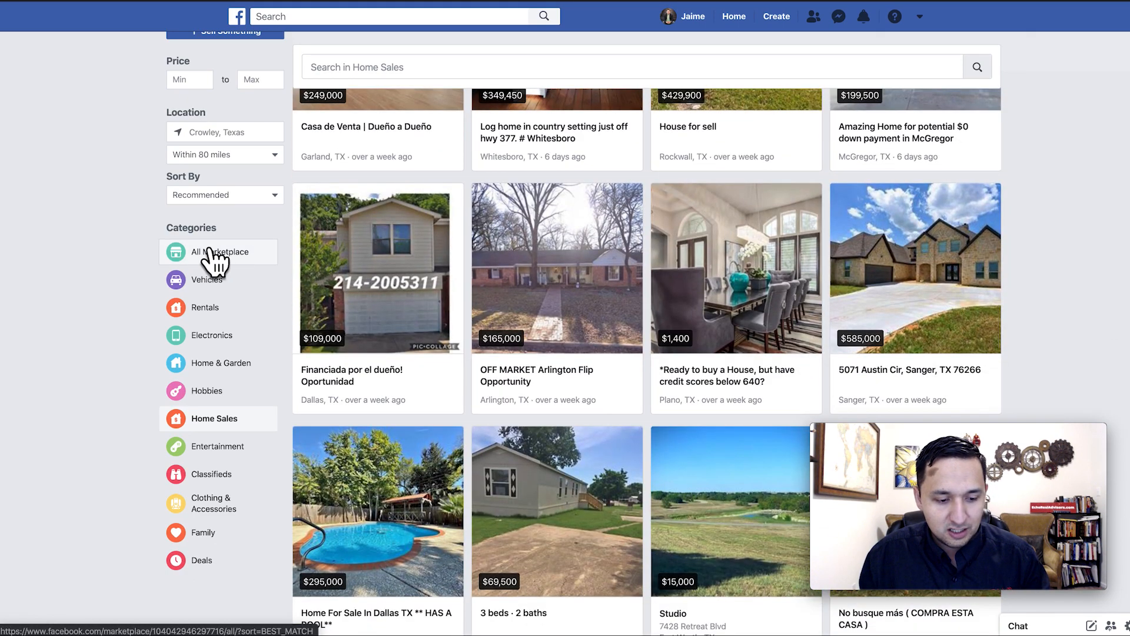
pyautogui.scroll(-5, 512, 320)
pyautogui.scroll(-12, 512, 320)
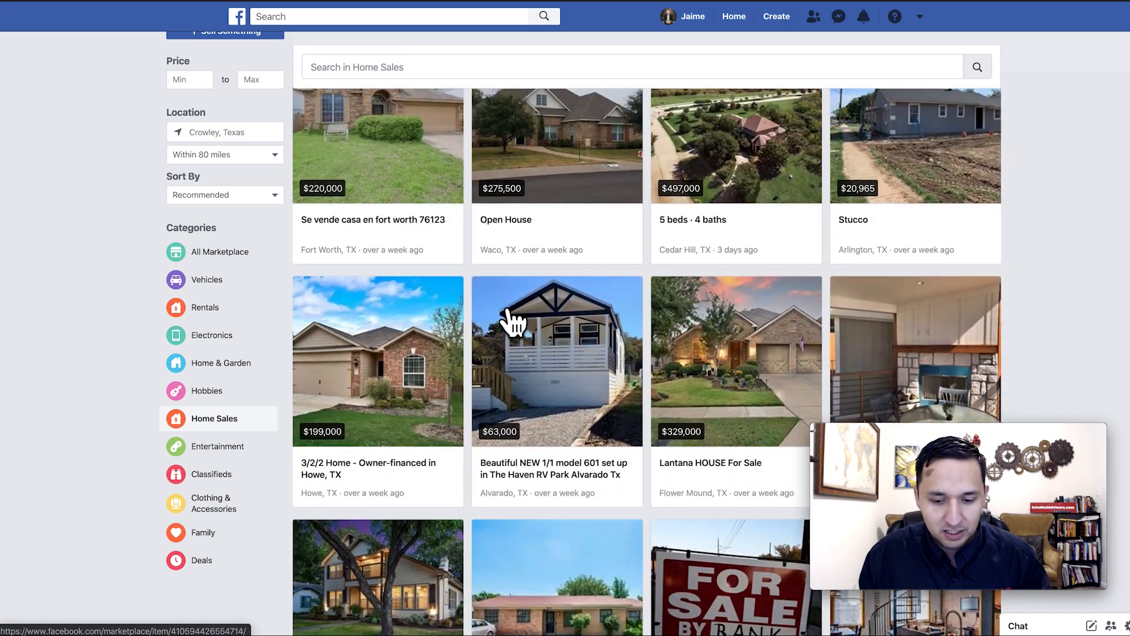
pyautogui.scroll(-15, 512, 321)
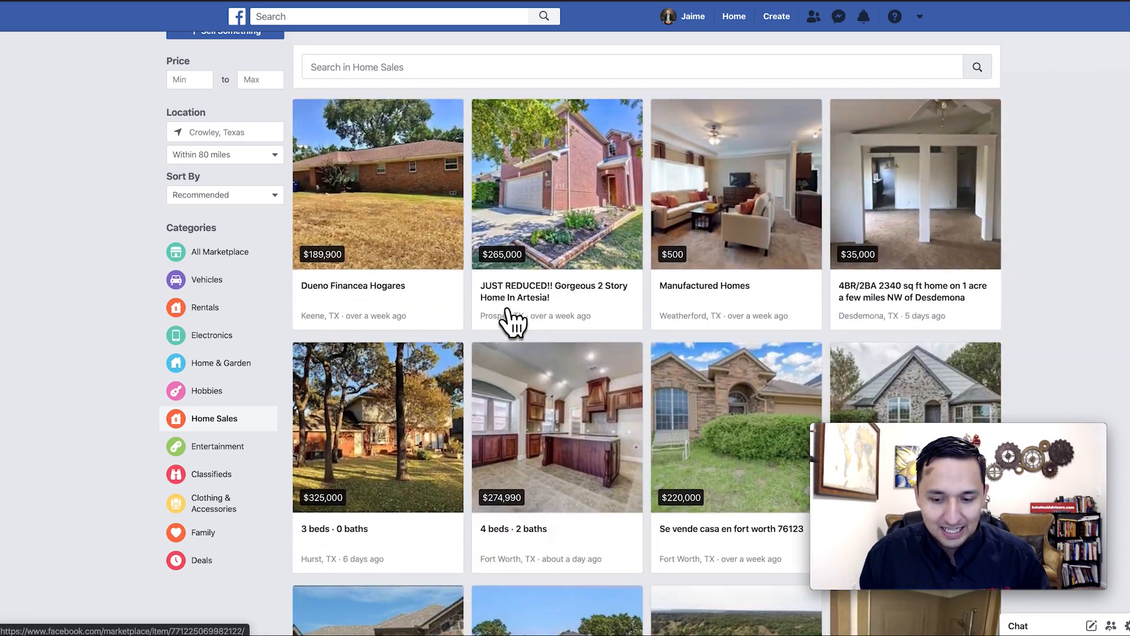
pyautogui.scroll(-19, 512, 318)
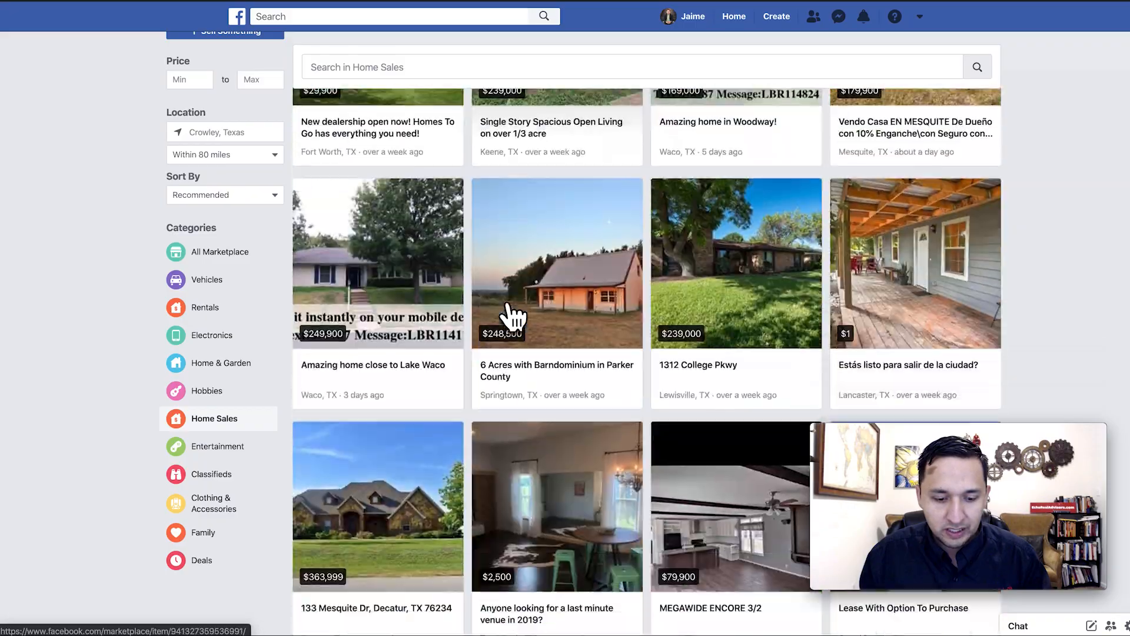
pyautogui.scroll(-18, 512, 318)
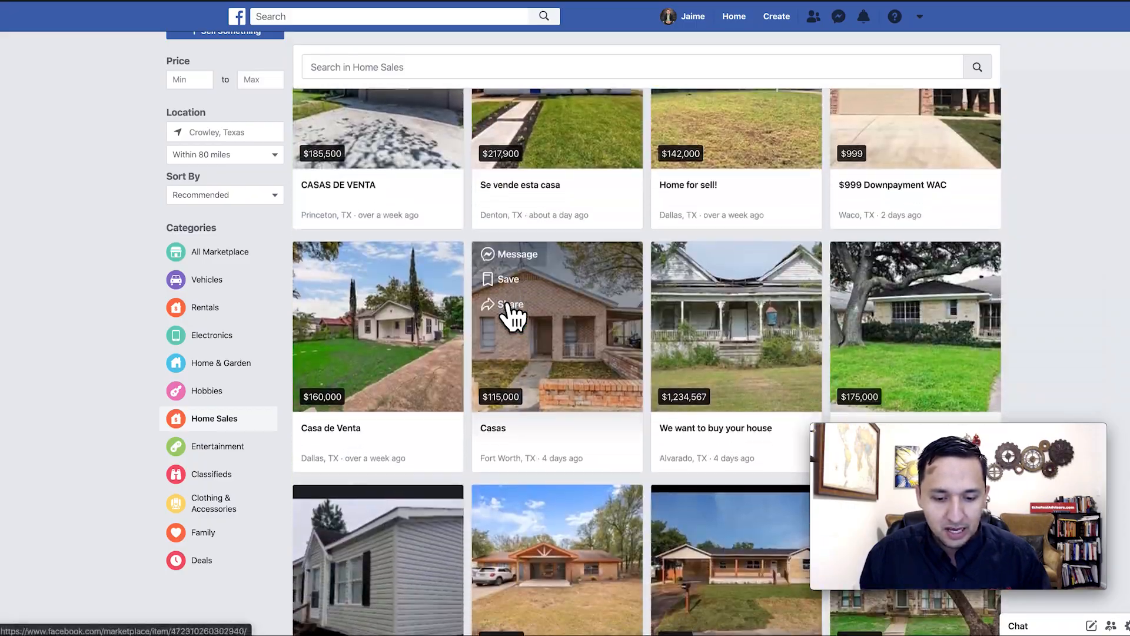
pyautogui.scroll(-10, 513, 302)
pyautogui.scroll(-2, 506, 299)
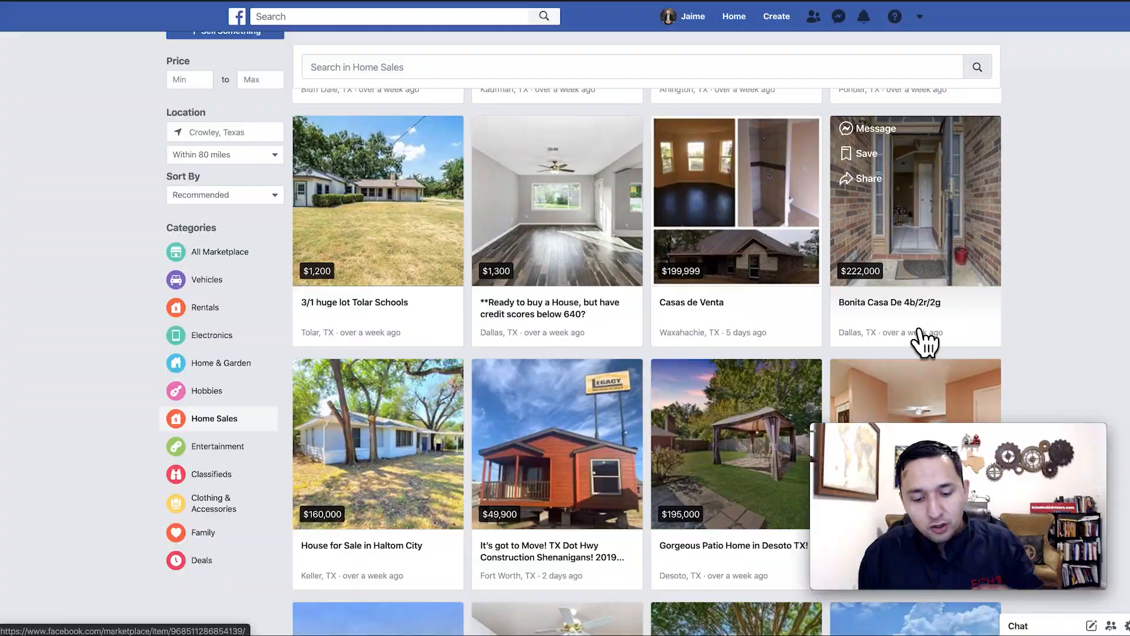
pyautogui.scroll(-3, 924, 341)
pyautogui.scroll(-11, 924, 342)
pyautogui.scroll(-9, 924, 341)
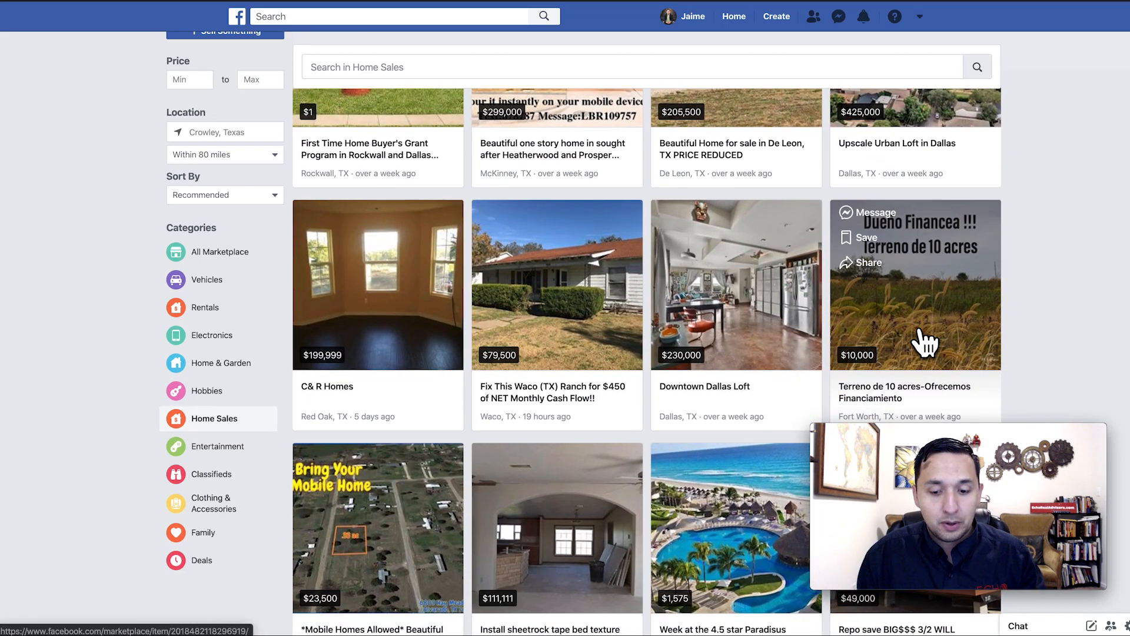
pyautogui.scroll(-4, 924, 341)
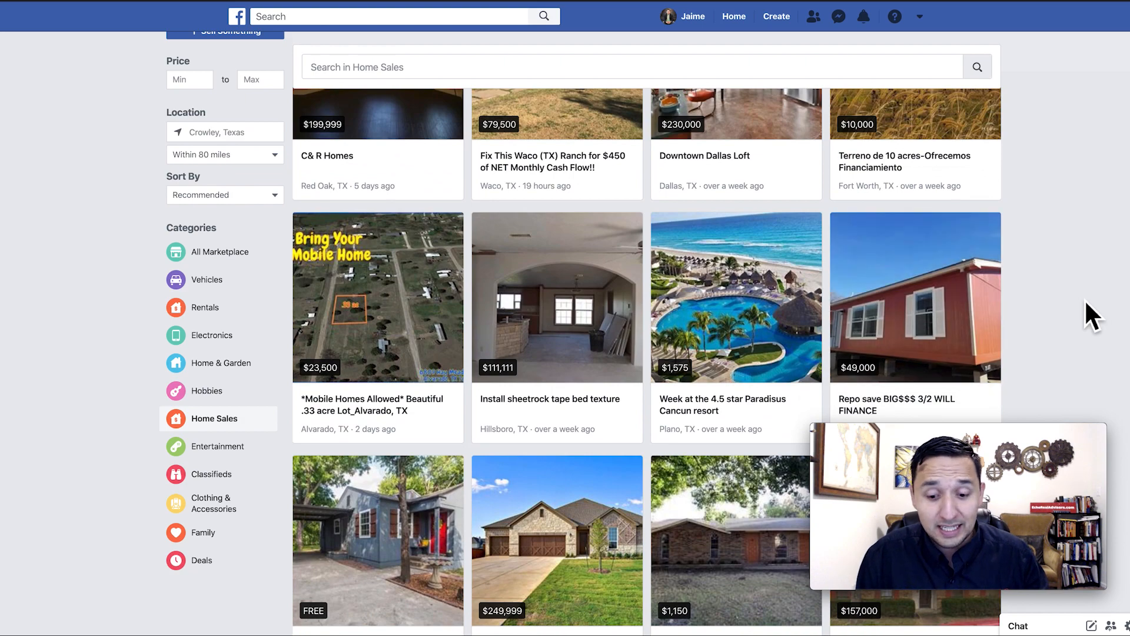
pyautogui.scroll(-8, 1085, 298)
pyautogui.scroll(-7, 1085, 299)
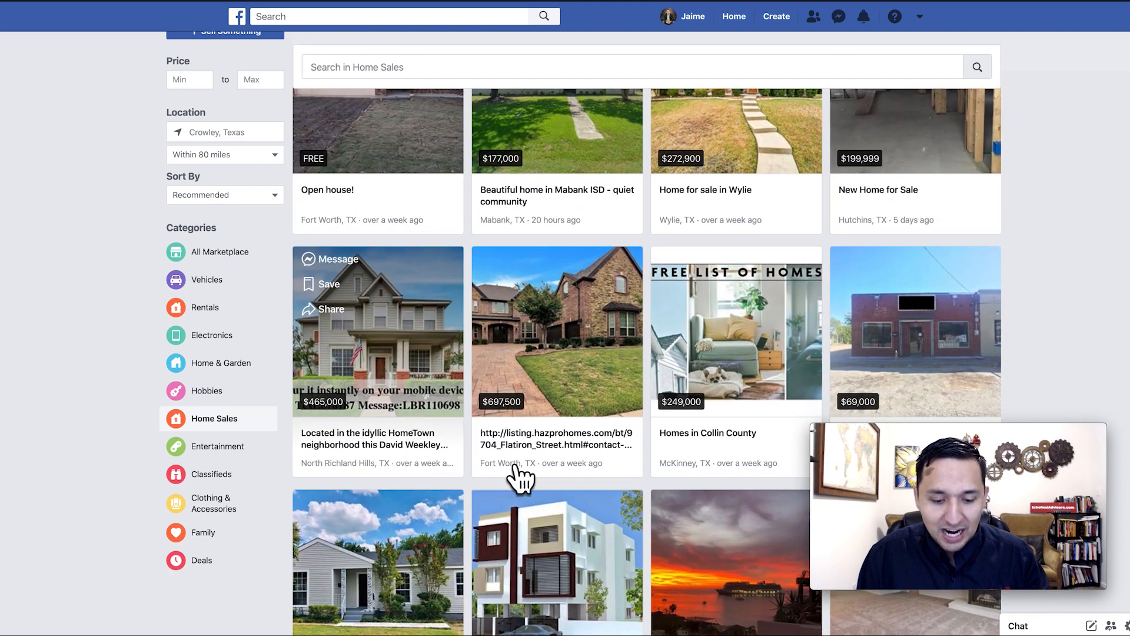
pyautogui.scroll(-10, 530, 214)
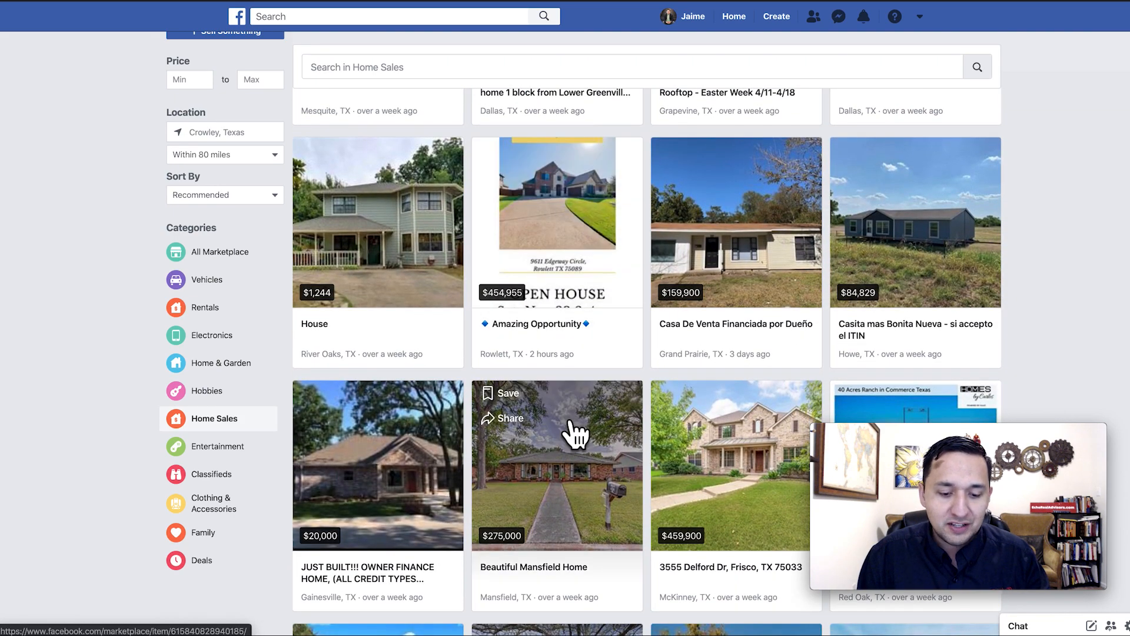
pyautogui.scroll(-9, 574, 432)
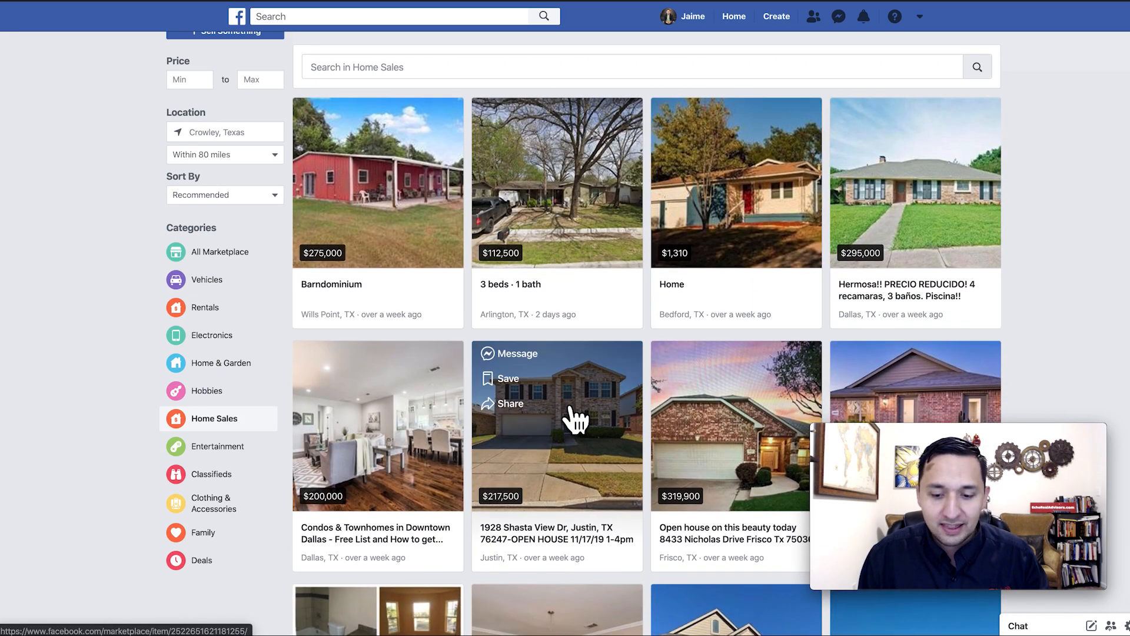
# Step: Return to the All Marketplace category and examine the sponsored ads shown between its listings
pyautogui.click(220, 251)
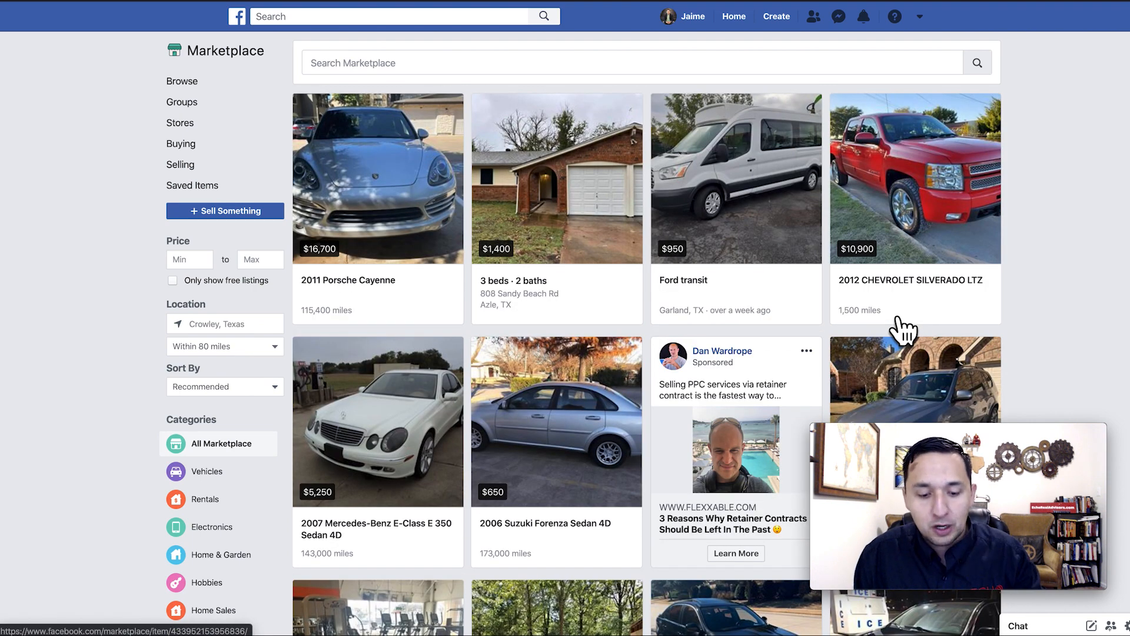
pyautogui.scroll(-2, 903, 330)
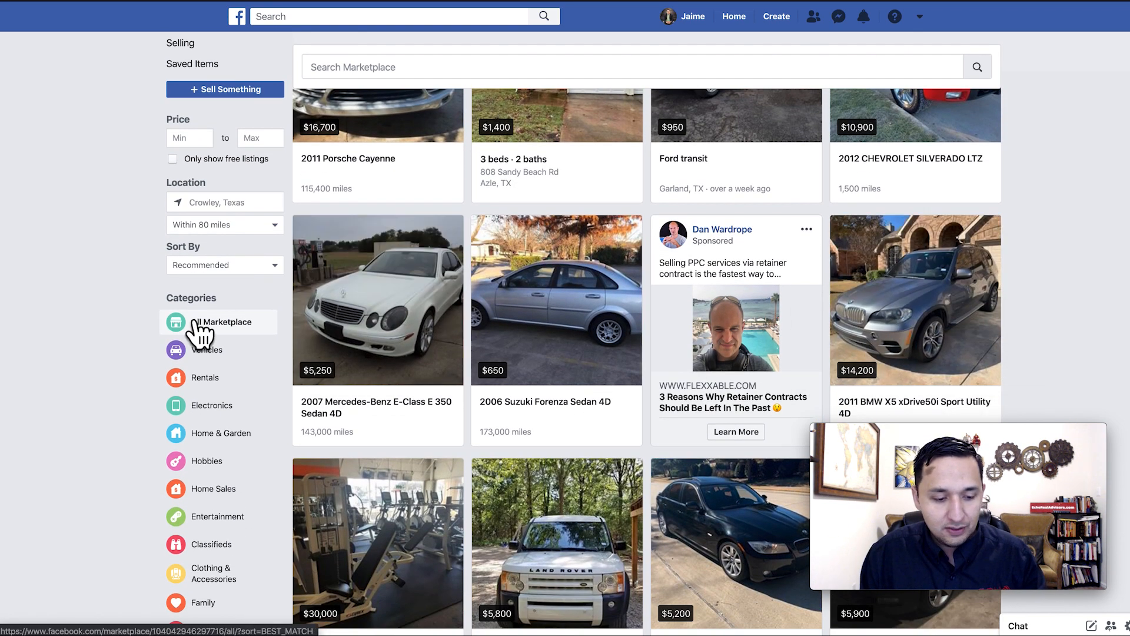
pyautogui.scroll(-10, 622, 348)
pyautogui.scroll(-20, 621, 352)
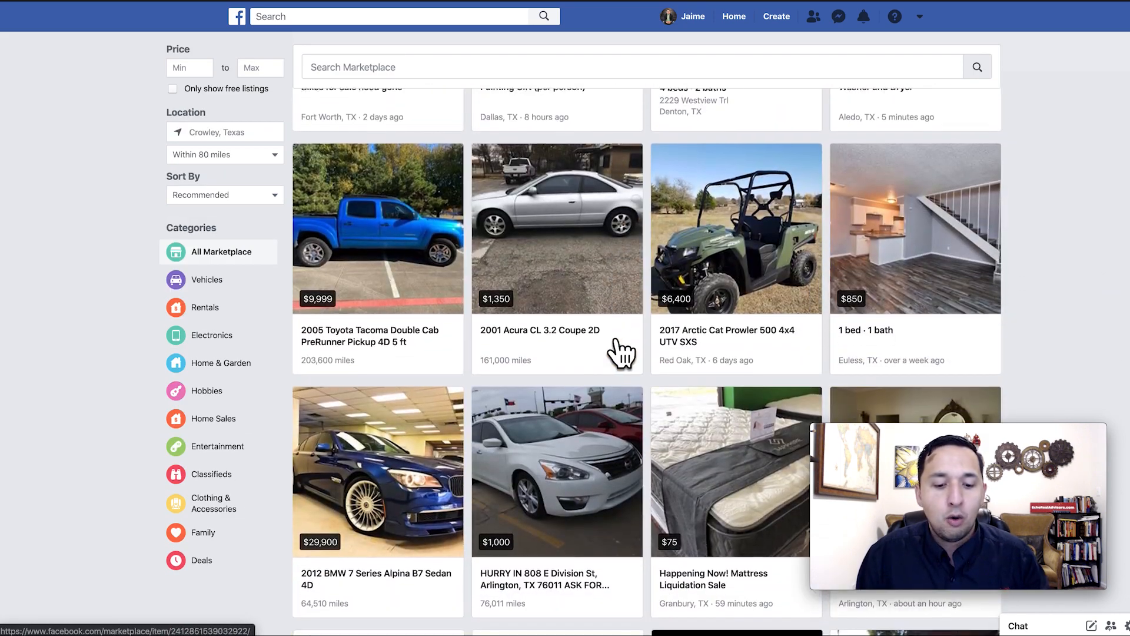
pyautogui.scroll(-15, 622, 352)
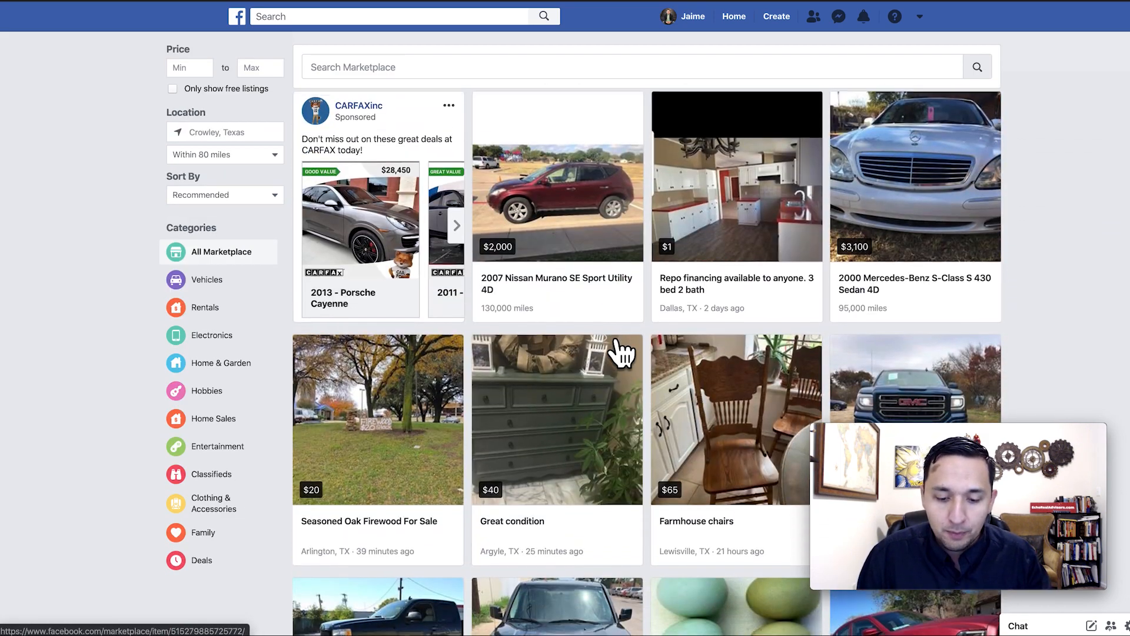
pyautogui.scroll(-10, 621, 352)
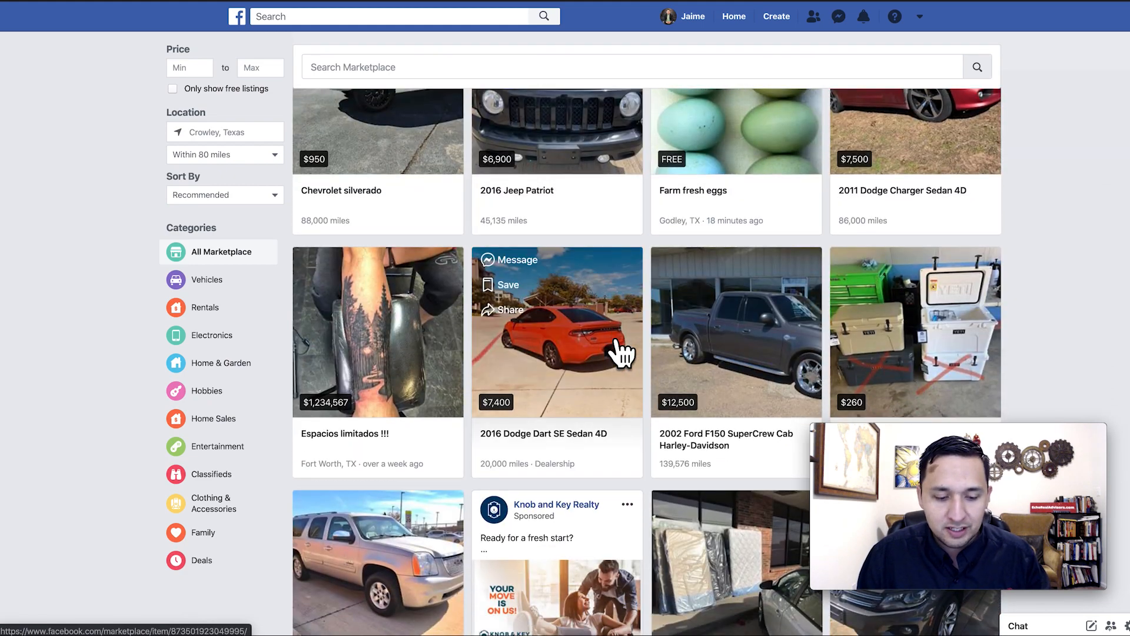
pyautogui.scroll(-6, 621, 352)
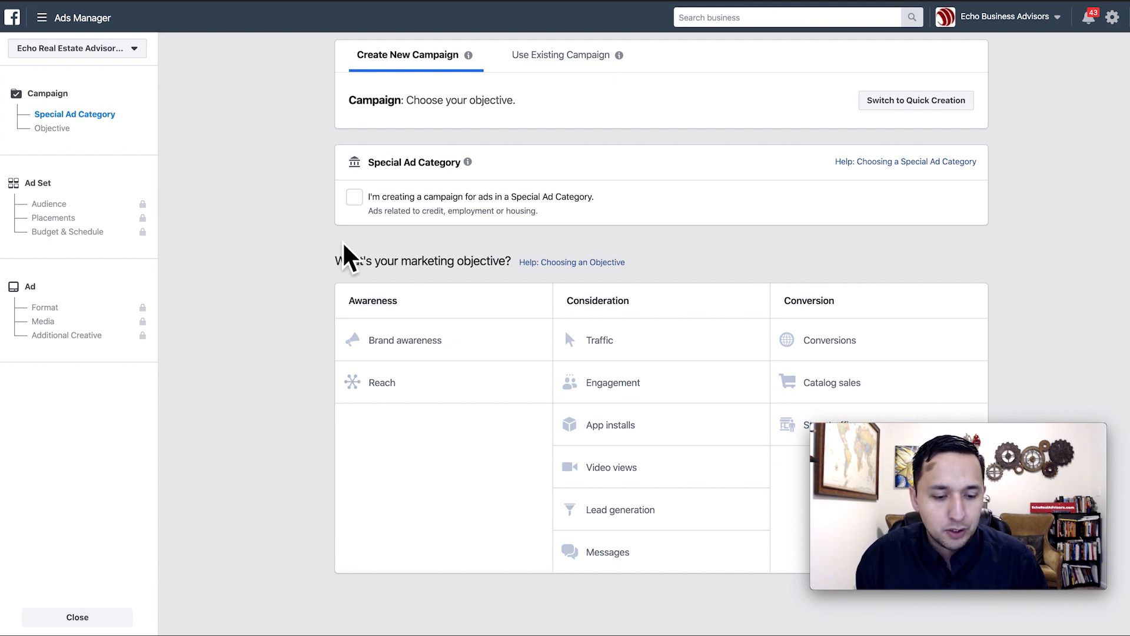
# Step: Declare the new campaign as a Special Ad Category campaign and set its ad category to Housing
pyautogui.click(355, 198)
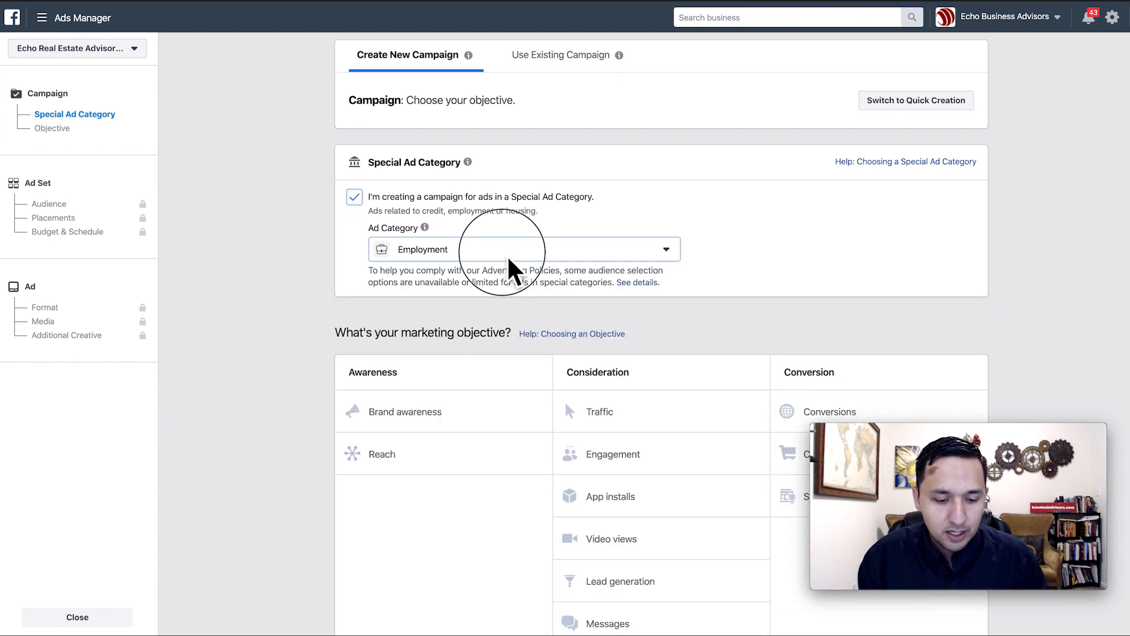
pyautogui.click(509, 249)
pyautogui.click(455, 289)
# Step: Choose Traffic as the campaign's marketing objective and continue to the ad set setup
pyautogui.scroll(-1, 853, 246)
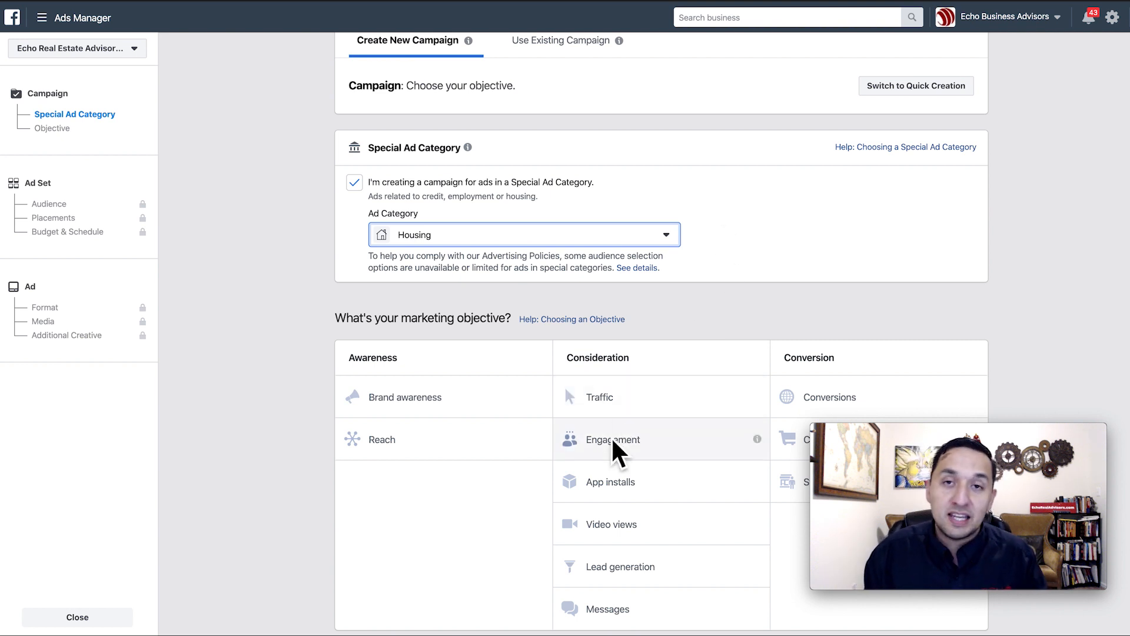
pyautogui.click(604, 408)
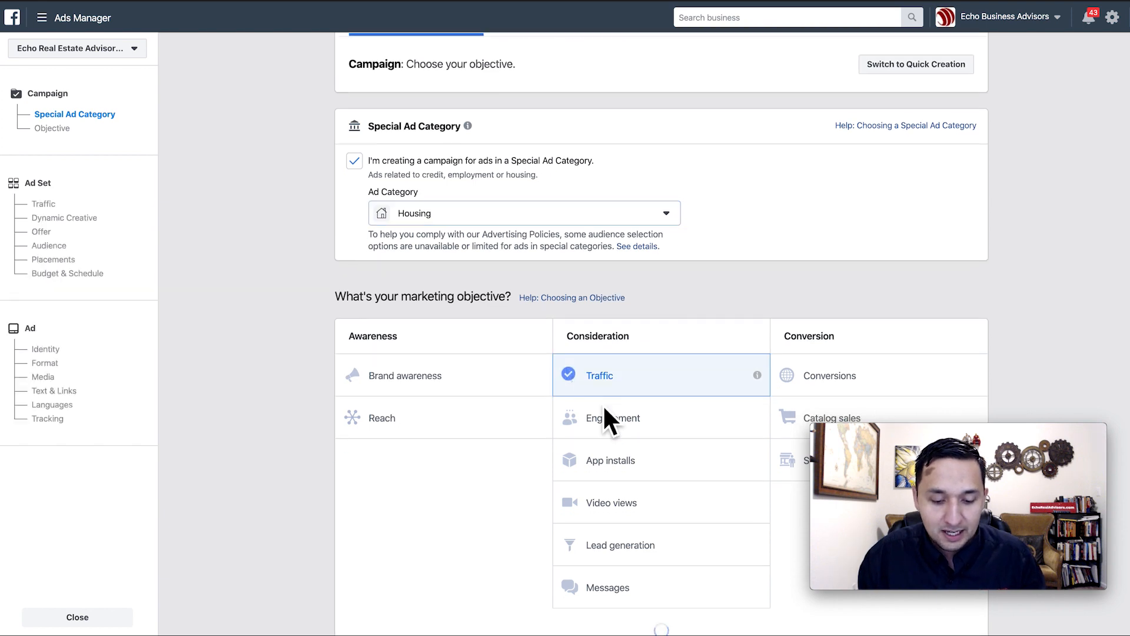
pyautogui.click(654, 516)
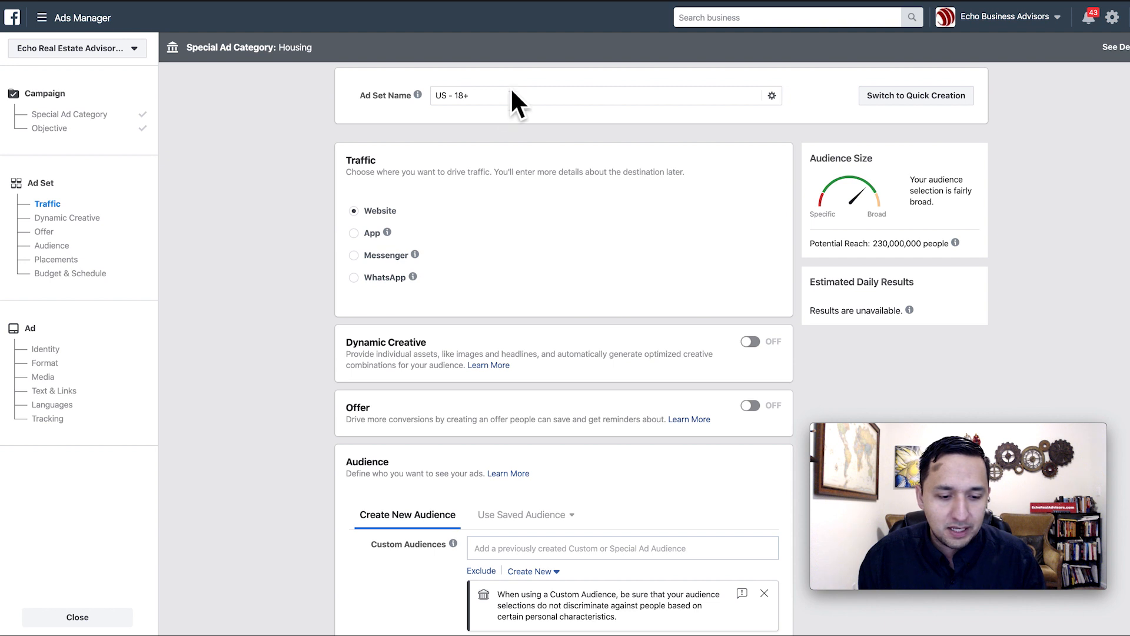
# Step: Set the ad set audience's location option to People who live in this location
pyautogui.scroll(-2, 503, 176)
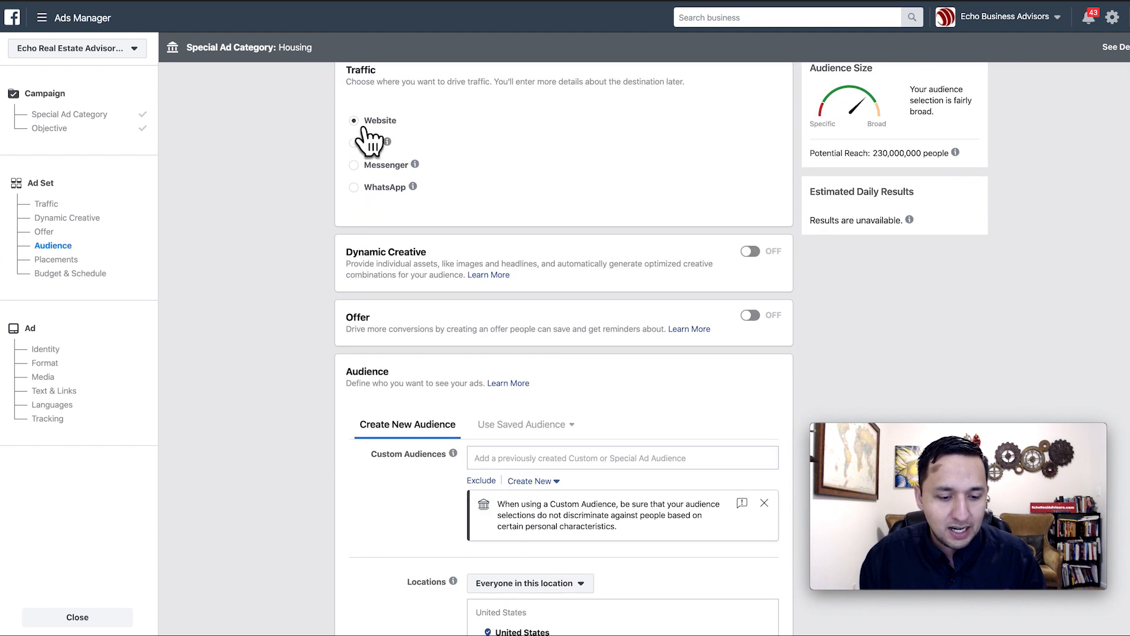
pyautogui.scroll(-2, 524, 239)
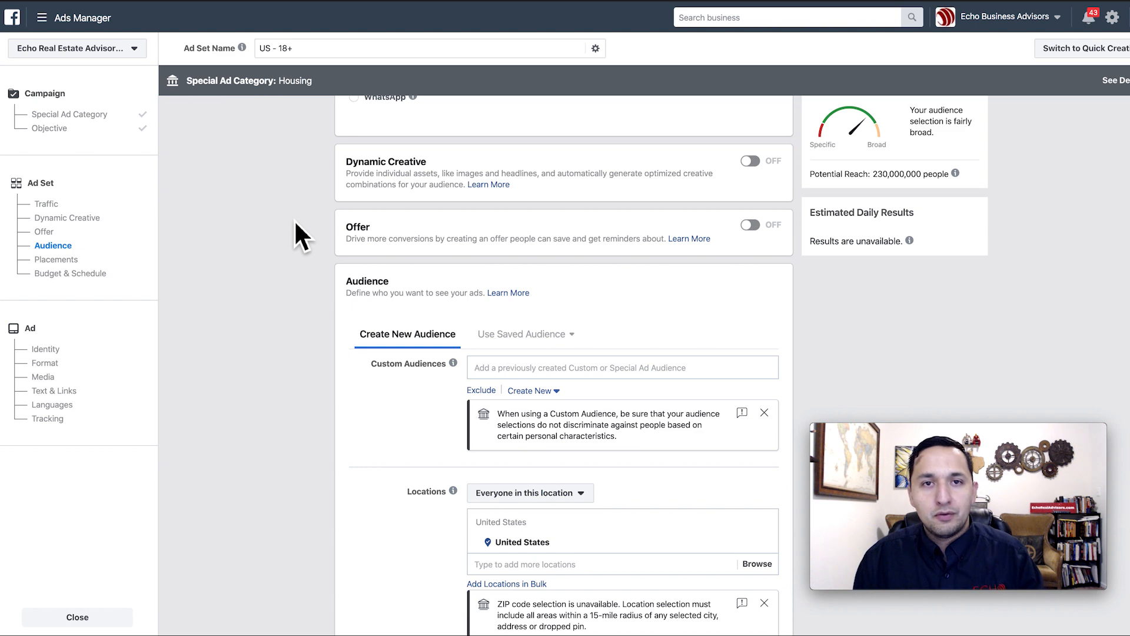
pyautogui.scroll(-2, 295, 222)
pyautogui.scroll(-1, 295, 222)
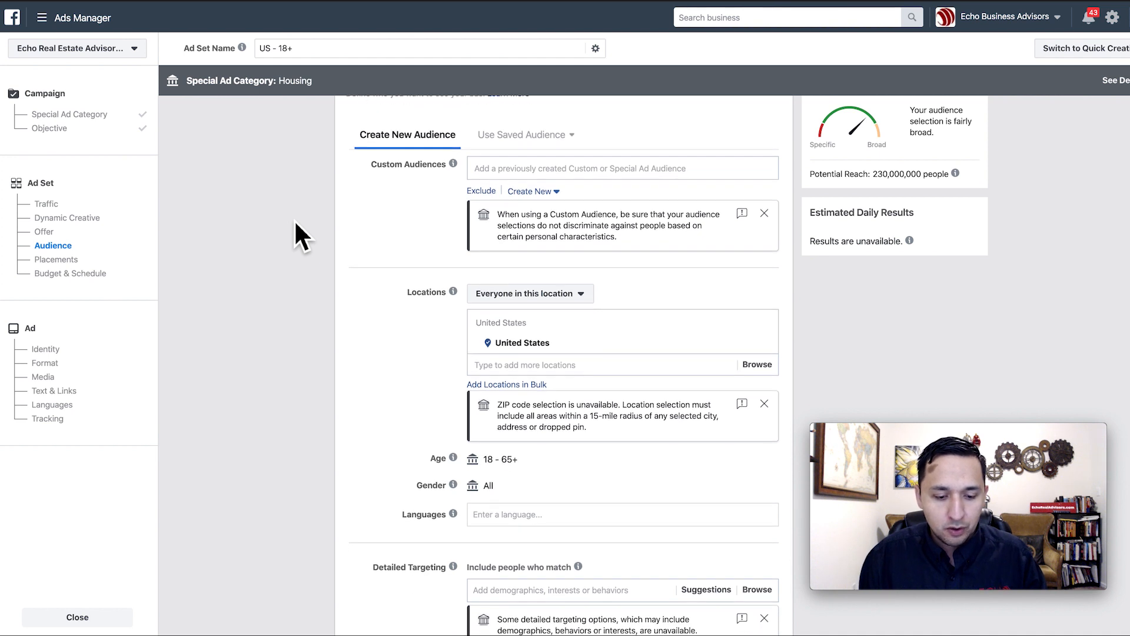
pyautogui.rightClick(295, 222)
pyautogui.click(577, 251)
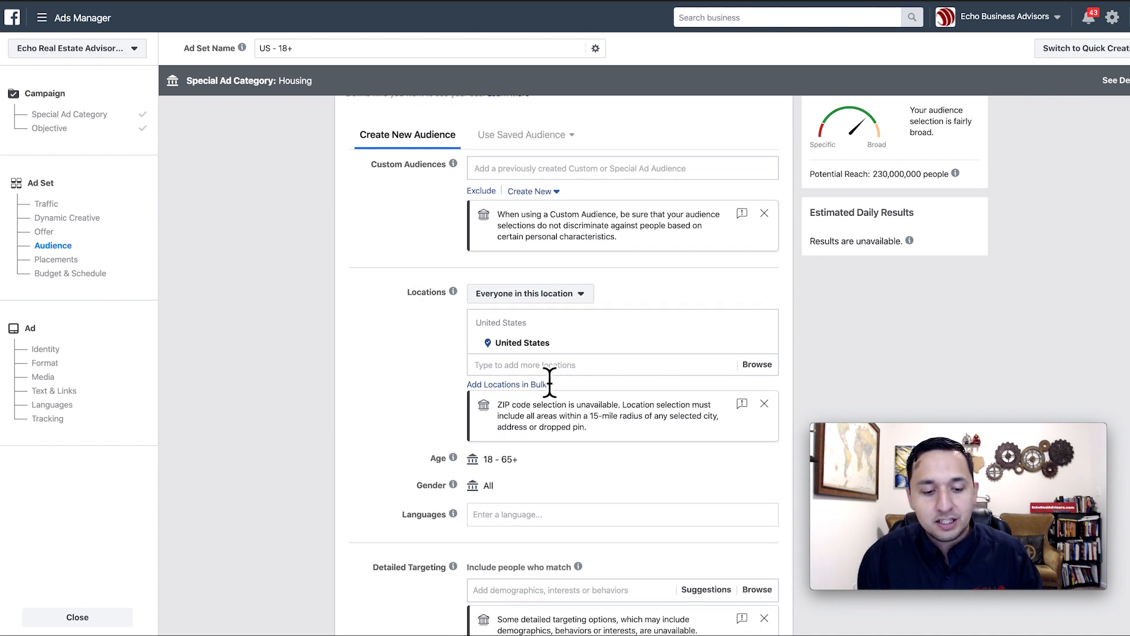
pyautogui.click(547, 298)
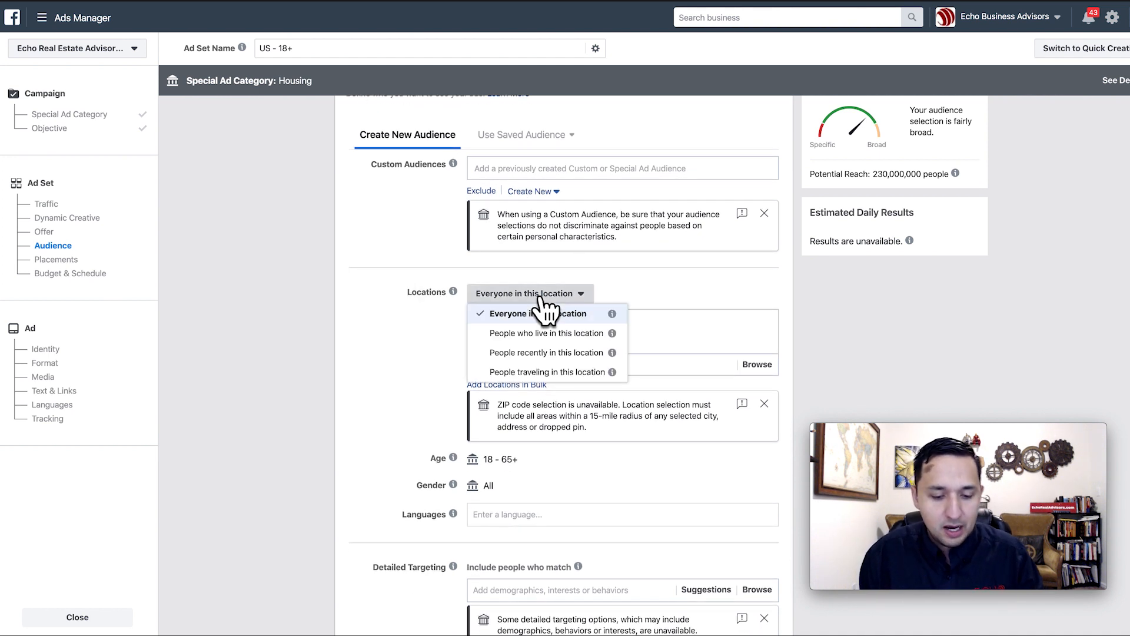
pyautogui.click(519, 330)
# Step: Add Fort Worth, Texas, United States as the audience location and check its radius setting
pyautogui.scroll(-1, 436, 332)
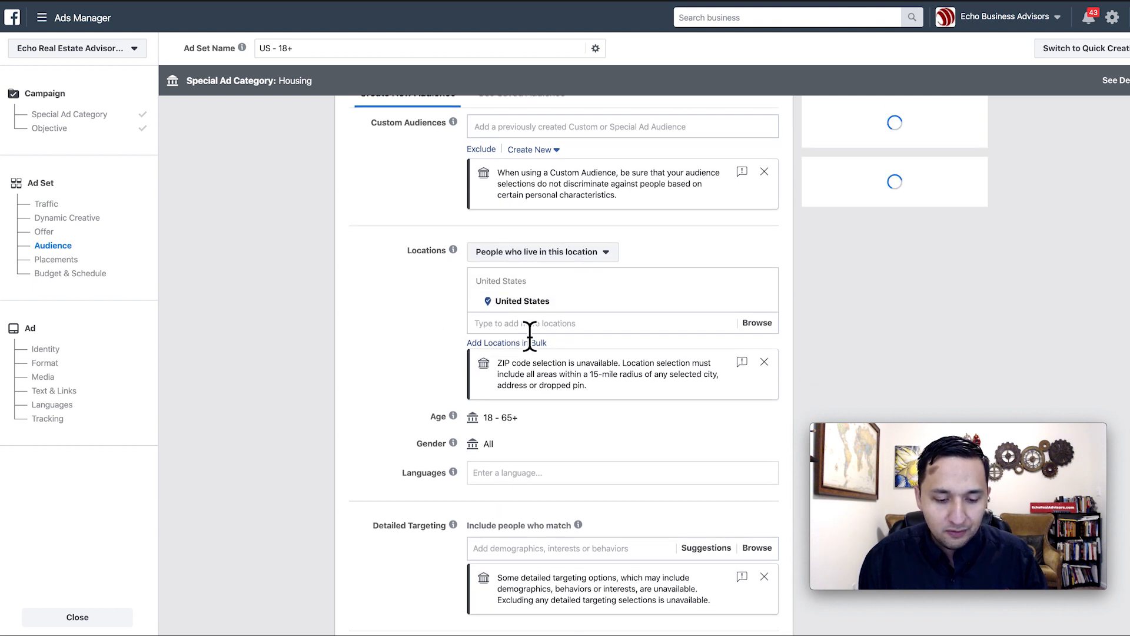
pyautogui.click(515, 324)
pyautogui.write('fort worth')
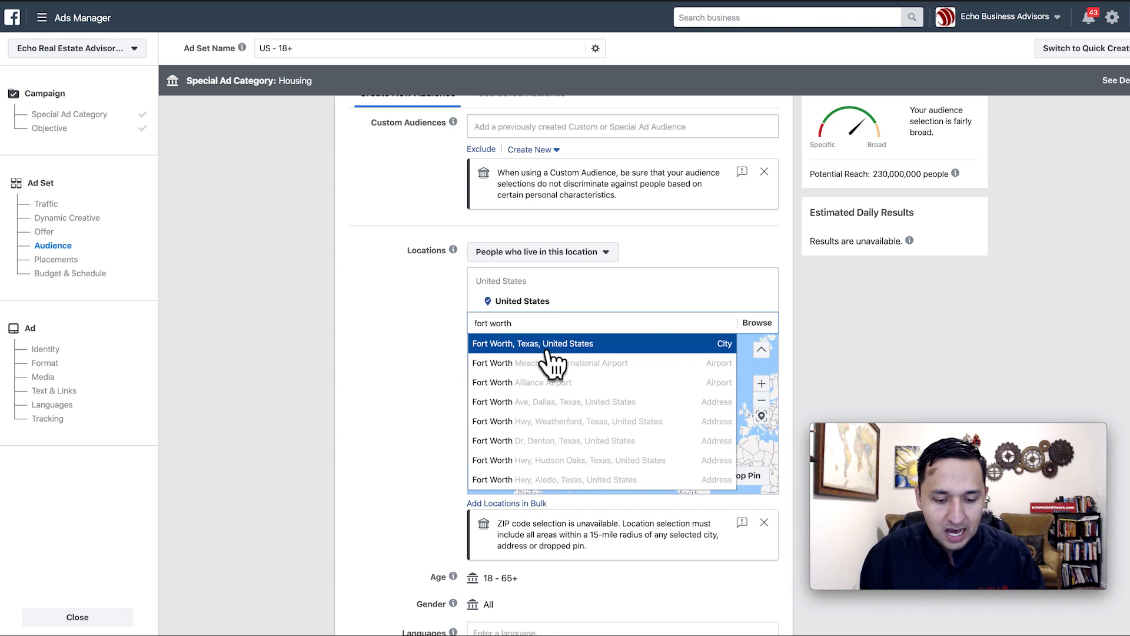
pyautogui.click(542, 277)
pyautogui.scroll(-2, 577, 259)
pyautogui.click(600, 226)
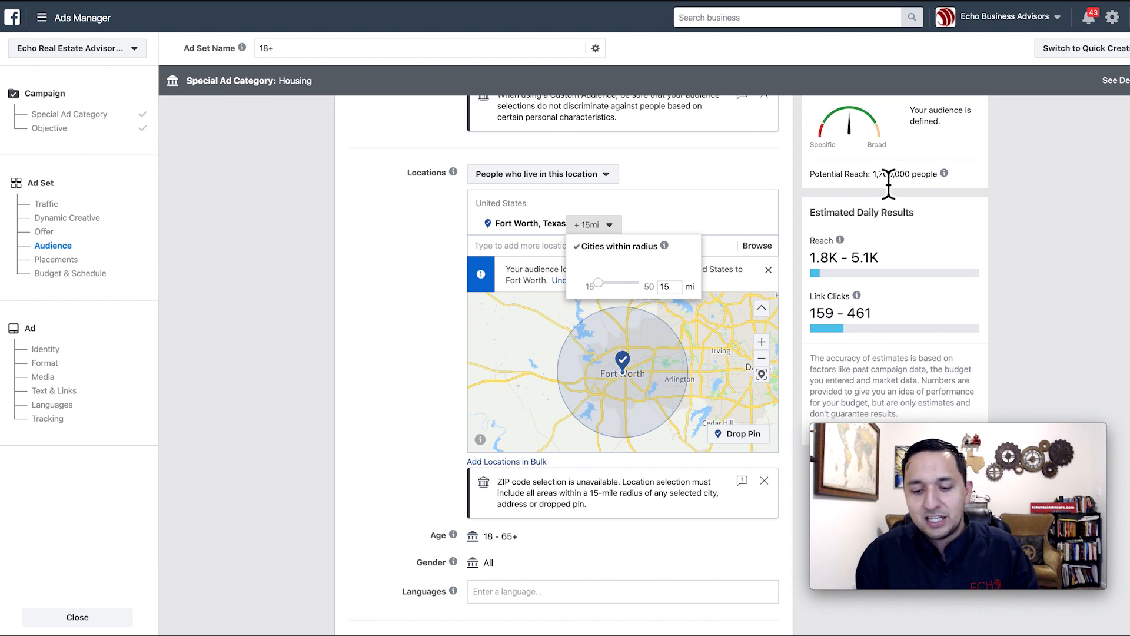
pyautogui.click(394, 232)
# Step: Search the detailed targeting options for "rent" and "home", and clear the search
pyautogui.scroll(-5, 394, 232)
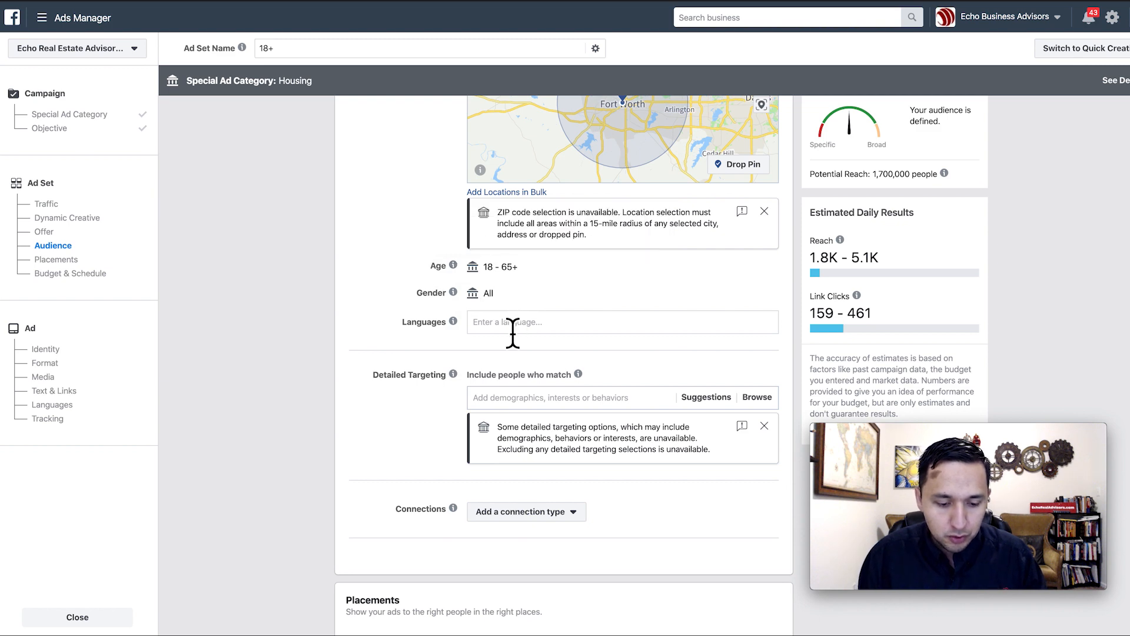
pyautogui.scroll(-2, 505, 406)
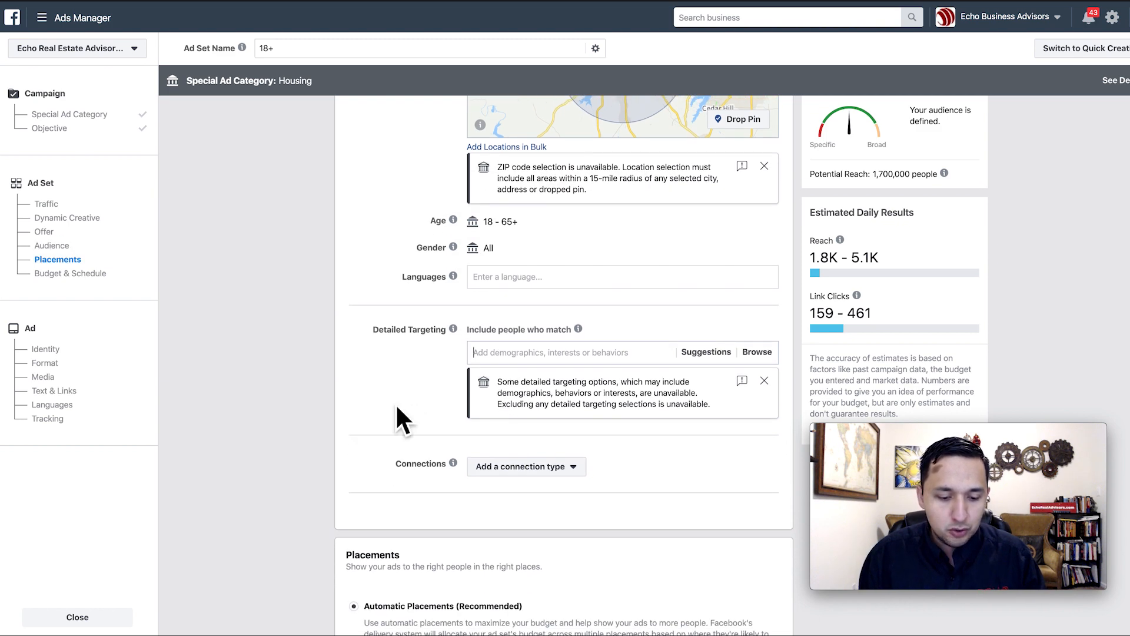
pyautogui.write('rent')
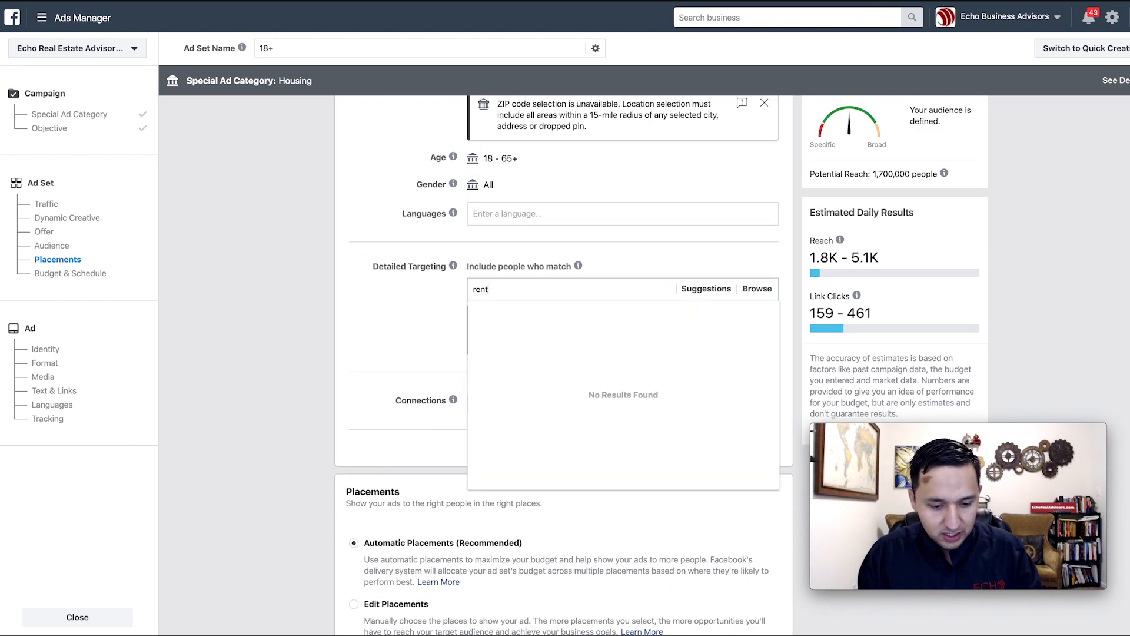
pyautogui.press('BackSpace')
pyautogui.write('home')
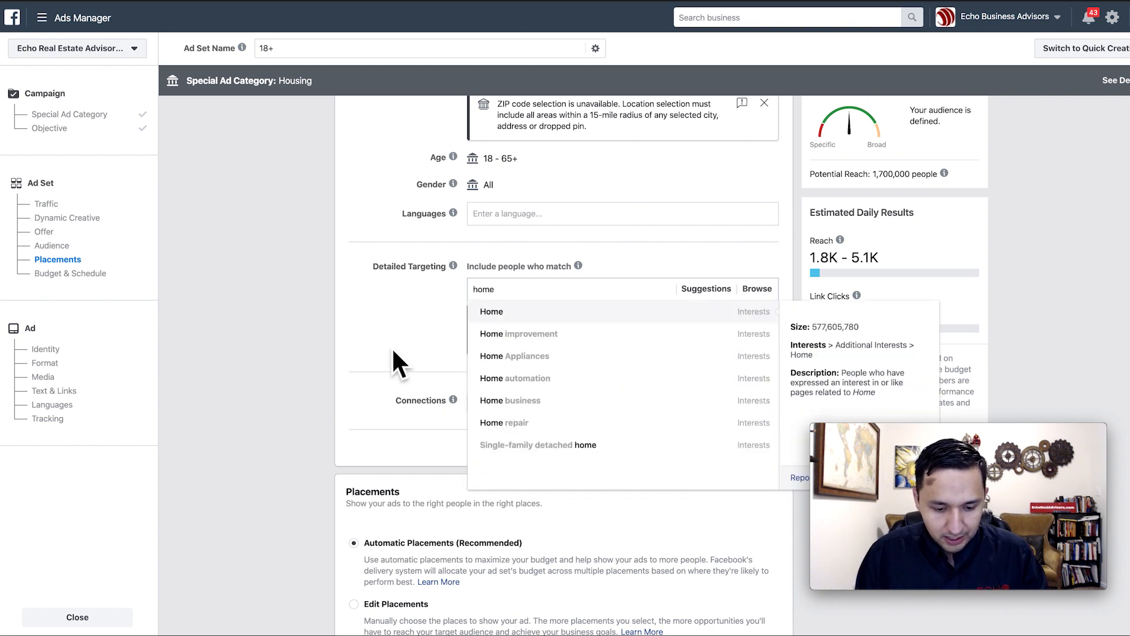
pyautogui.press('BackSpace')
pyautogui.press('BackSpace')
pyautogui.press('BackSpace')
pyautogui.press('BackSpace')
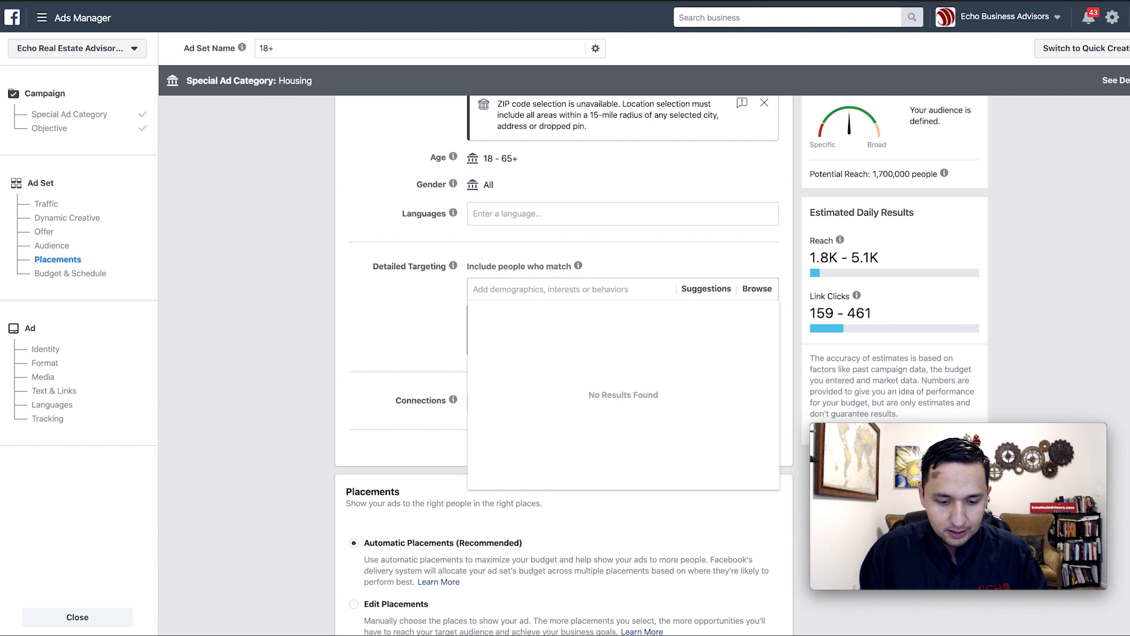
# Step: Add the suggested House Hunting interest to the audience's detailed targeting
pyautogui.click(709, 289)
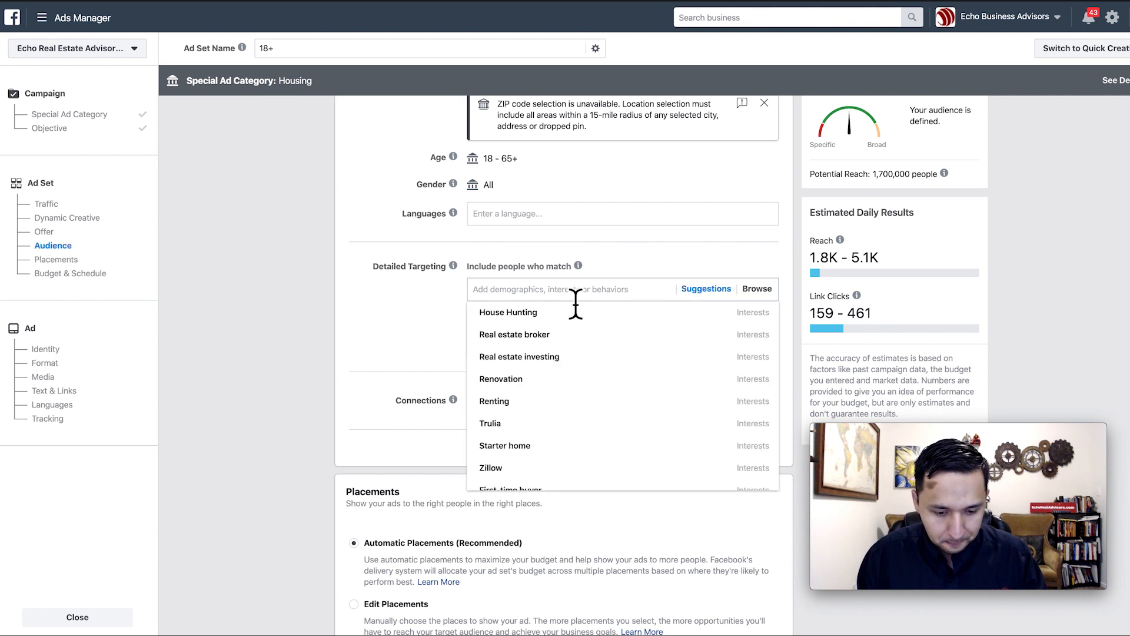
pyautogui.click(528, 314)
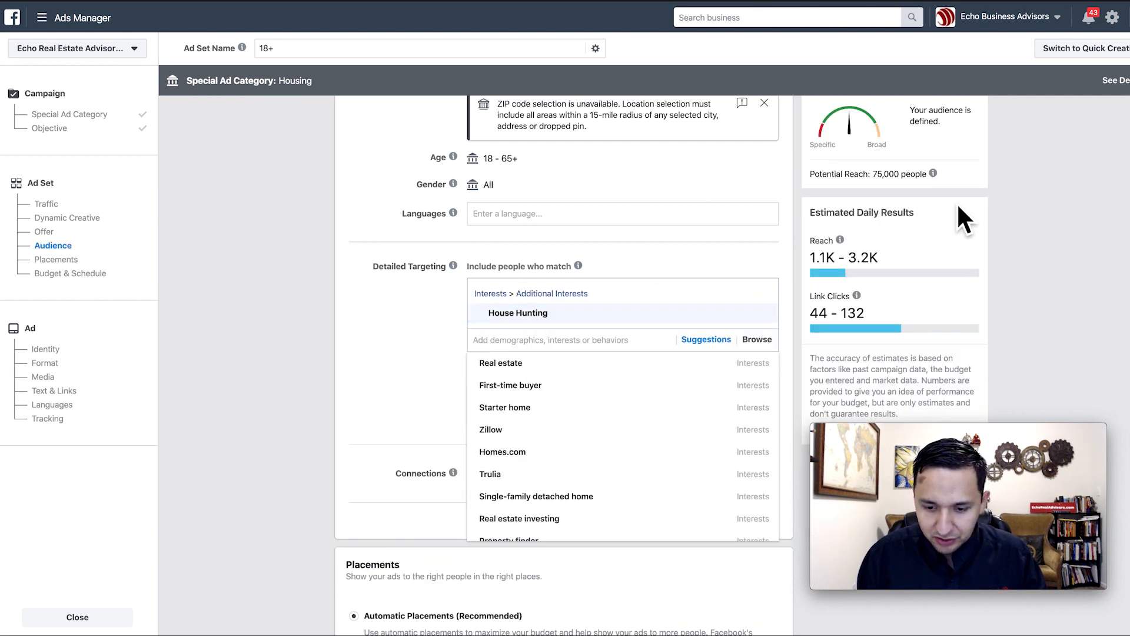
pyautogui.click(657, 253)
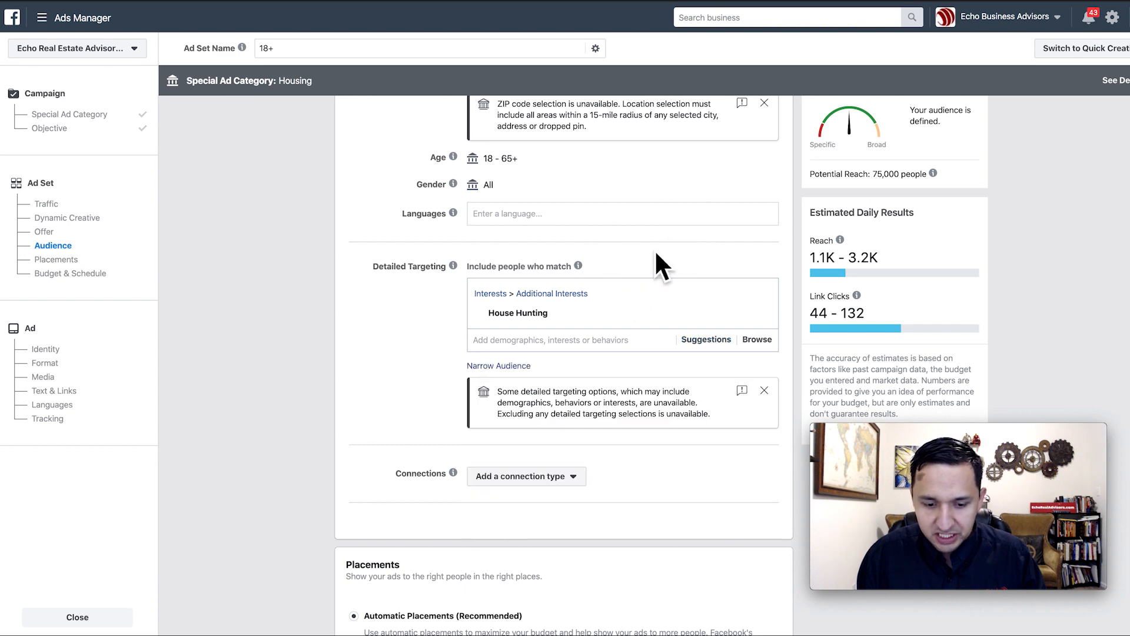
# Step: Switch the ad set to manually edited placements and remove the Instagram and Messenger platforms
pyautogui.scroll(-3, 325, 395)
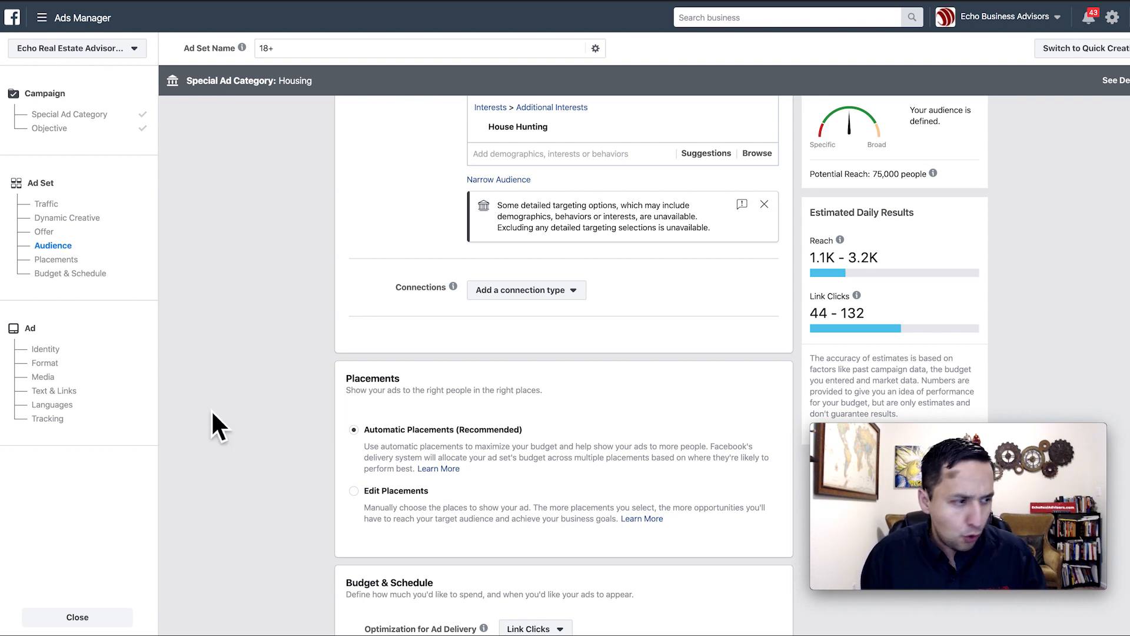
pyautogui.scroll(-3, 291, 349)
pyautogui.scroll(-2, 289, 344)
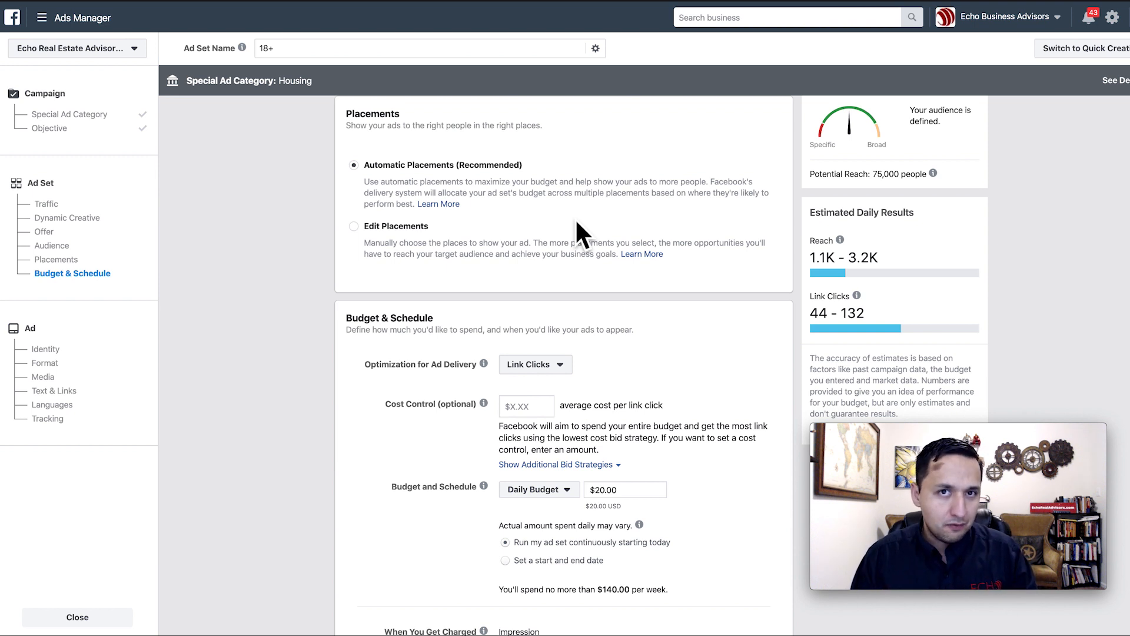
pyautogui.click(354, 227)
pyautogui.scroll(-1, 518, 317)
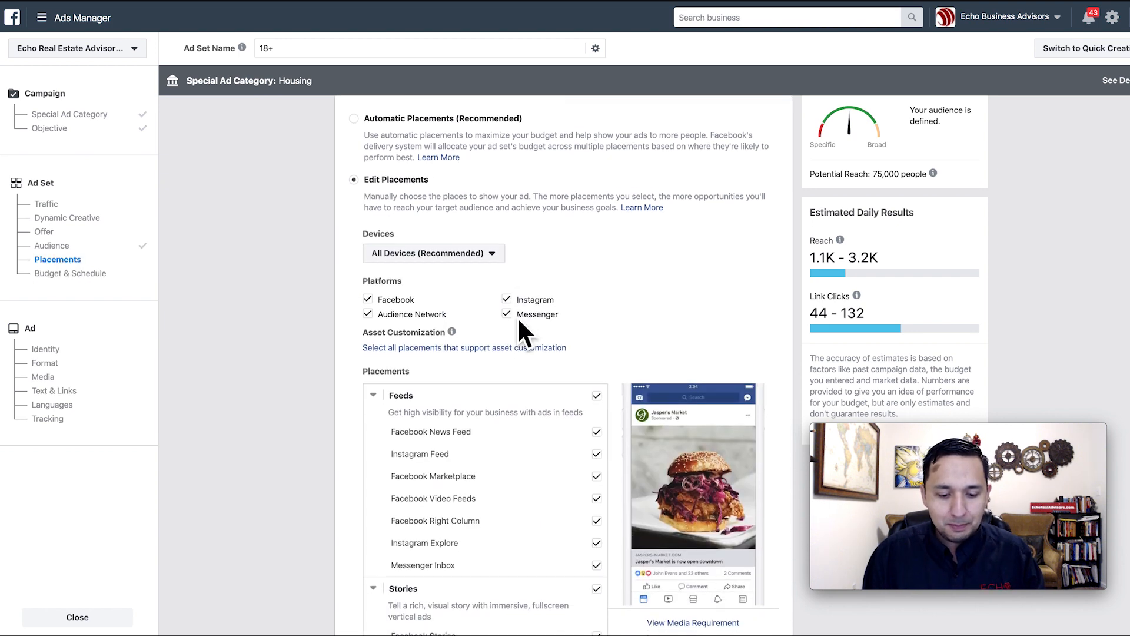
pyautogui.click(507, 299)
pyautogui.click(507, 314)
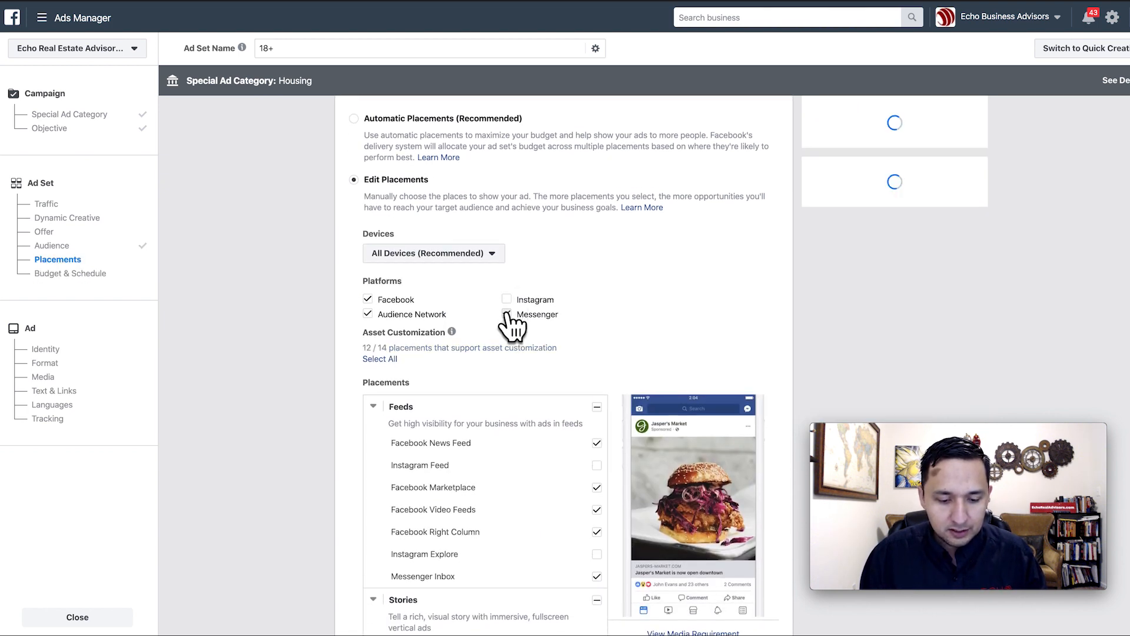
# Step: Deselect the Stories, In-Stream, Search, In-Article, and Apps and Sites placement groups
pyautogui.scroll(-5, 555, 407)
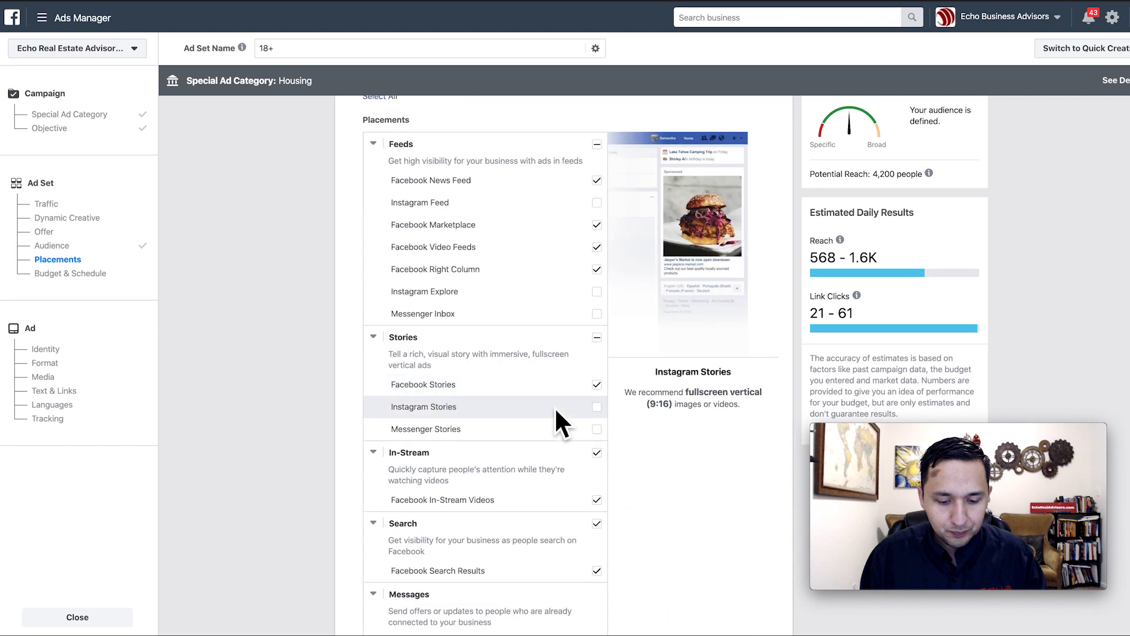
pyautogui.click(596, 338)
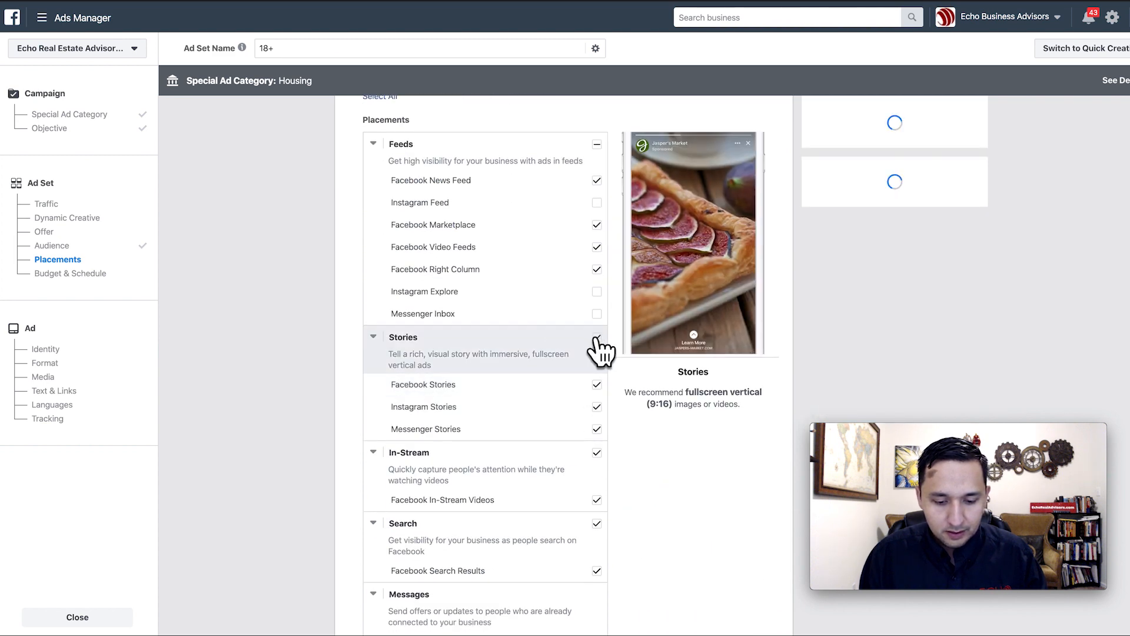
pyautogui.click(597, 454)
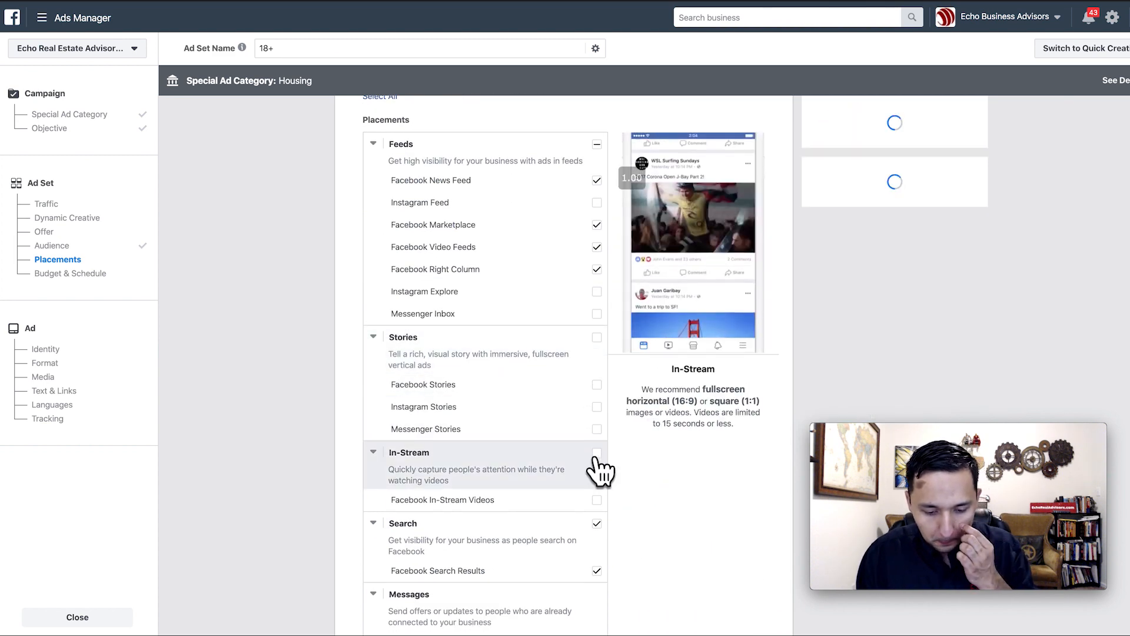
pyautogui.click(597, 524)
pyautogui.scroll(-5, 600, 533)
pyautogui.click(596, 389)
# Step: Deselect Facebook Video Feeds and Facebook Right Column, try removing Facebook News Feed too, and restore it alongside Facebook Marketplace
pyautogui.scroll(5, 600, 400)
pyautogui.scroll(2, 598, 382)
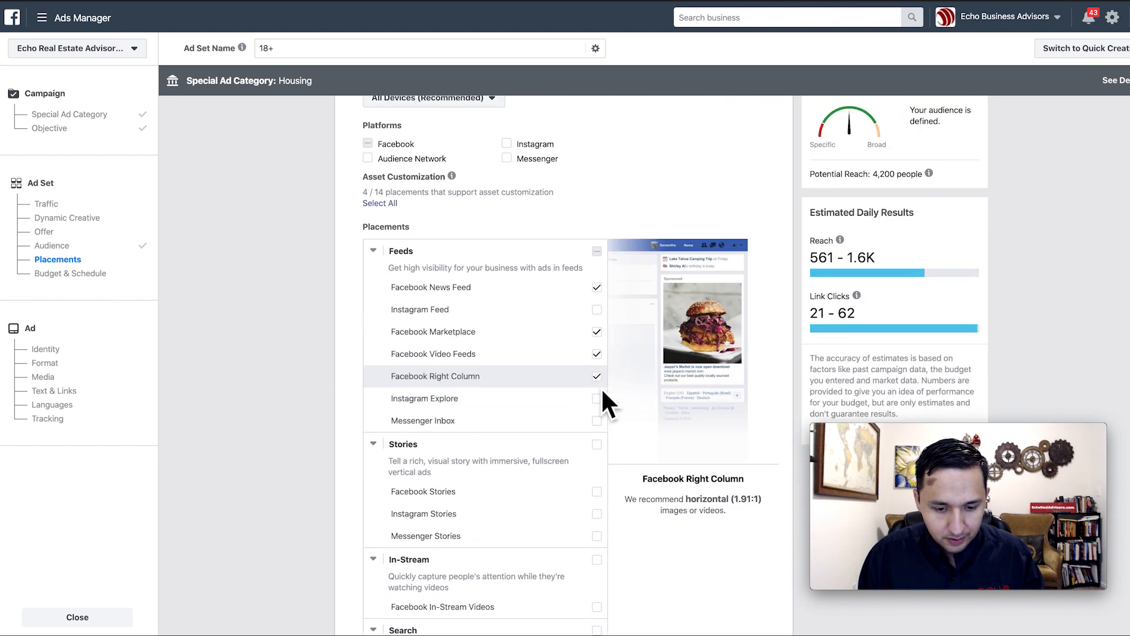
pyautogui.click(596, 367)
pyautogui.click(597, 389)
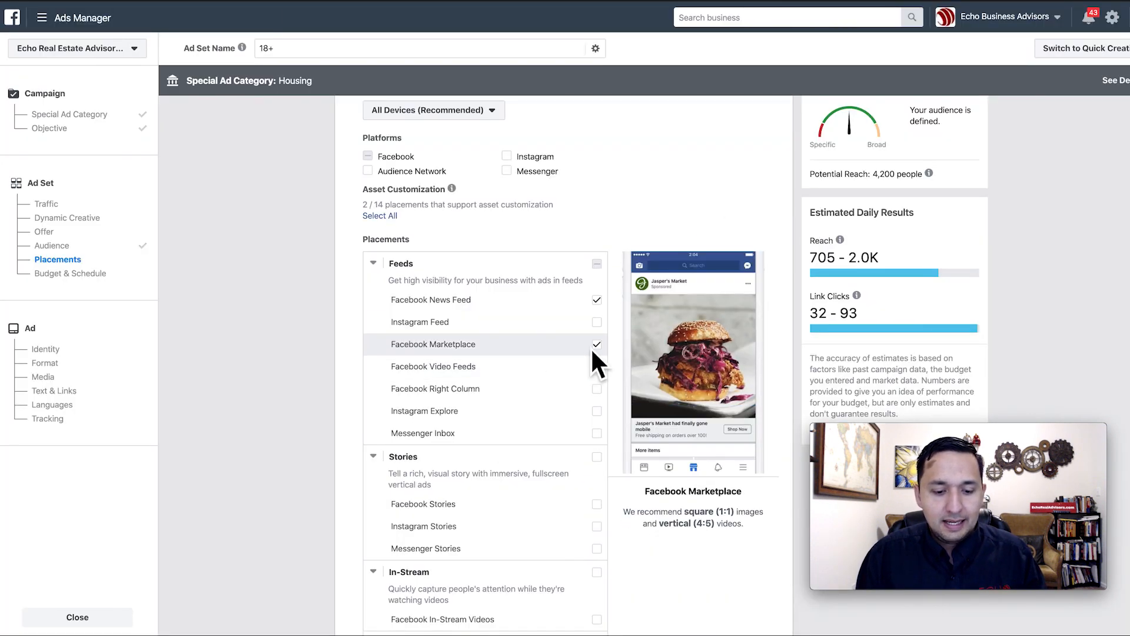
pyautogui.click(596, 301)
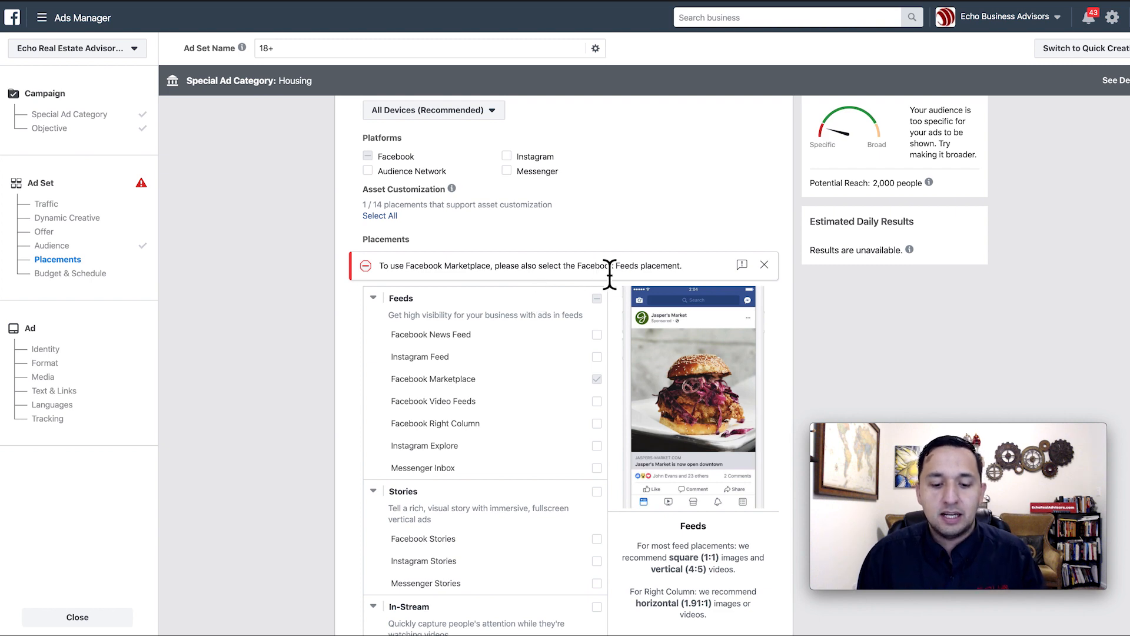
pyautogui.click(596, 335)
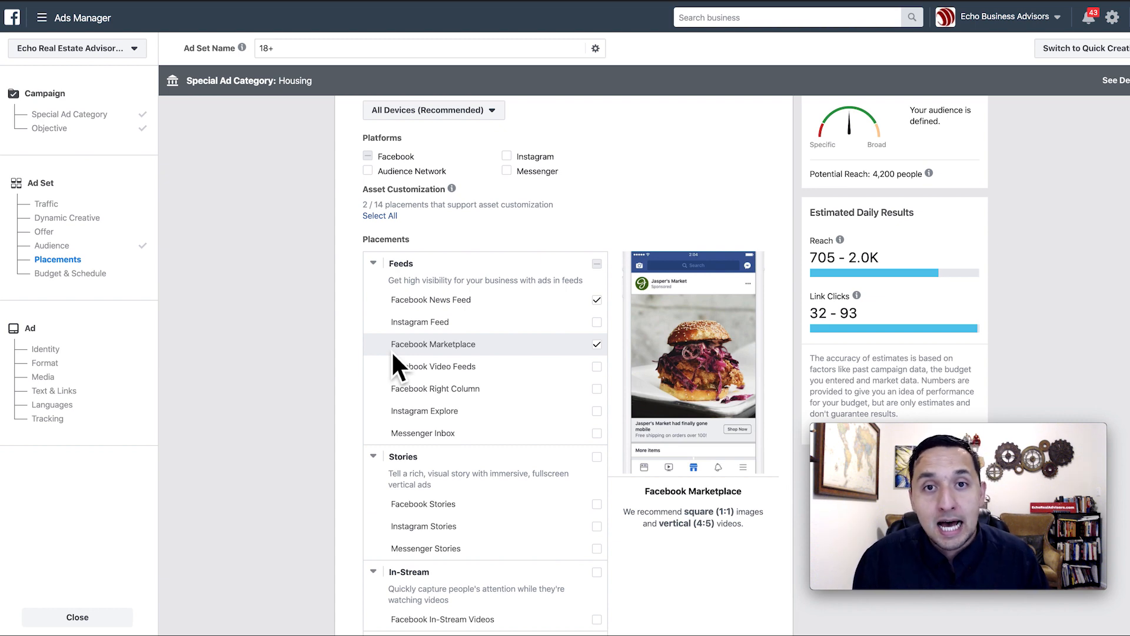
# Step: Set the ad set's Optimization for Ad Delivery to Landing Page Views
pyautogui.scroll(-1, 391, 351)
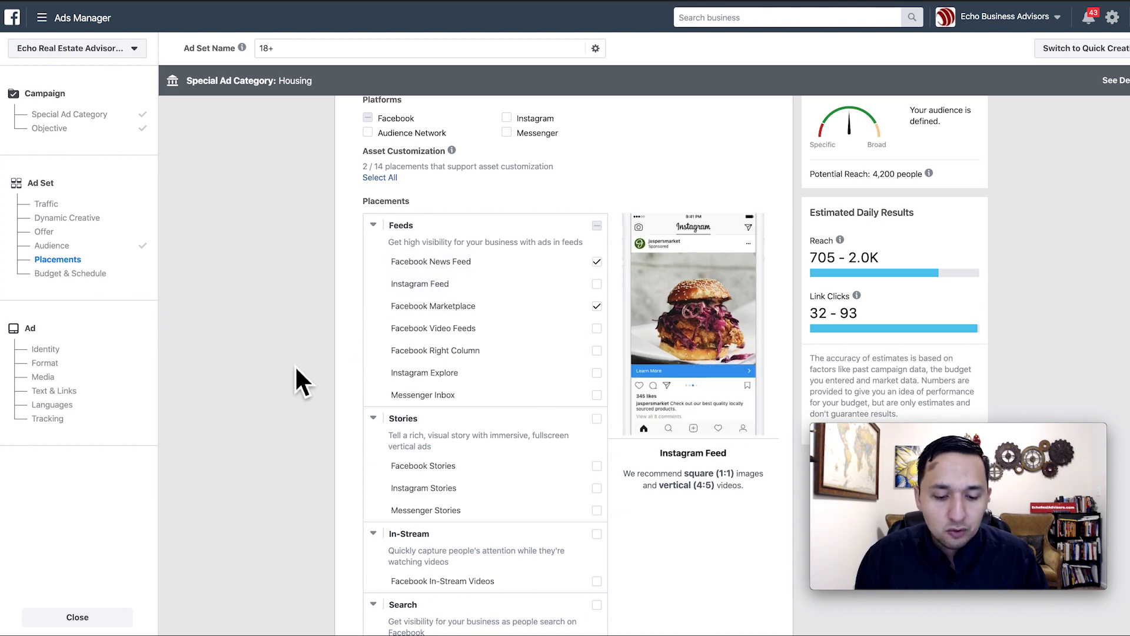
pyautogui.scroll(-2, 294, 367)
pyautogui.scroll(-3, 293, 369)
pyautogui.scroll(-10, 293, 369)
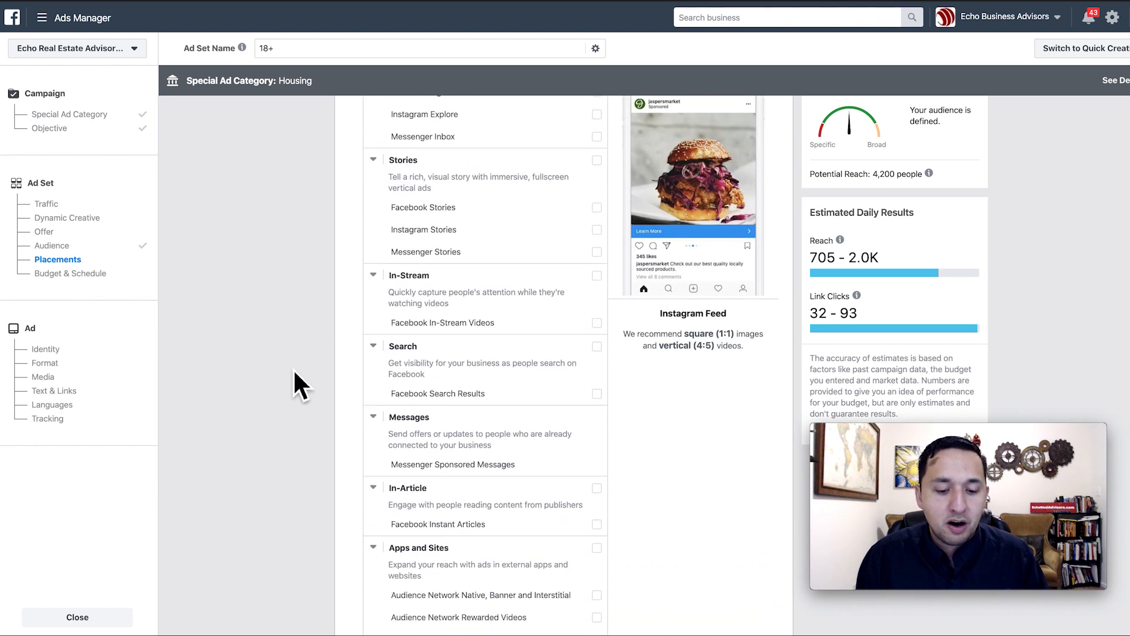
pyautogui.scroll(-10, 293, 368)
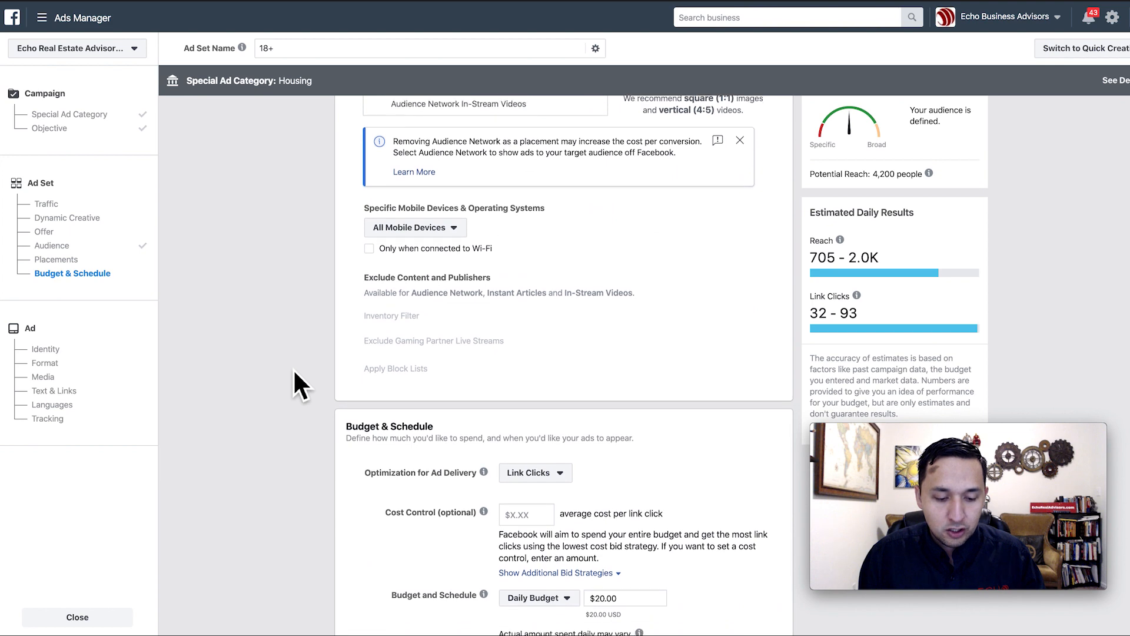
pyautogui.scroll(-2, 293, 368)
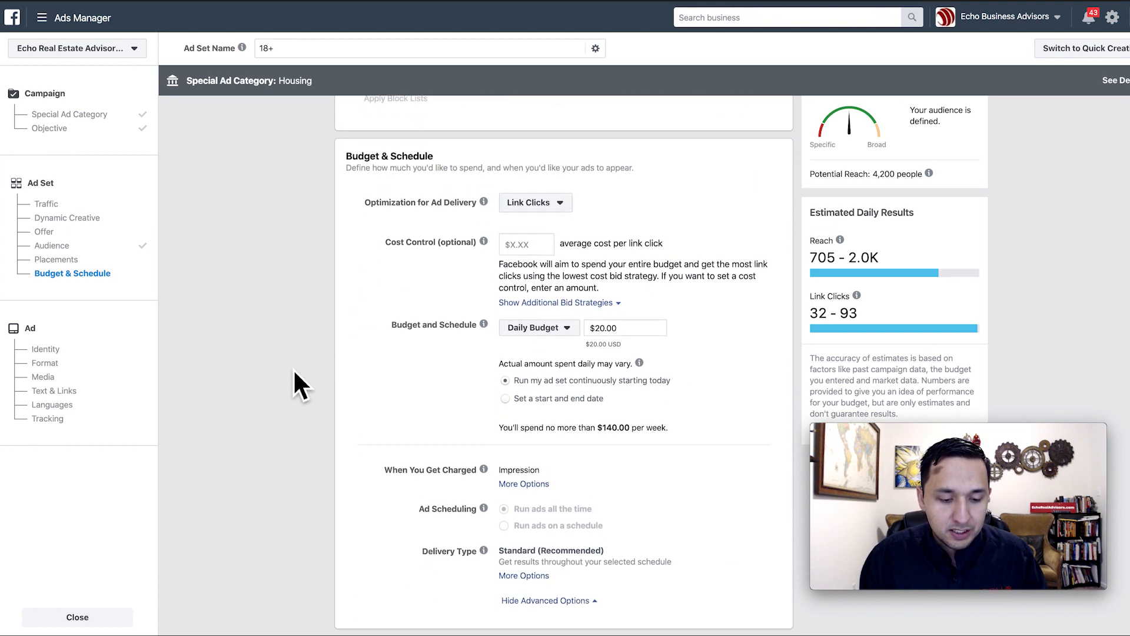
pyautogui.click(539, 194)
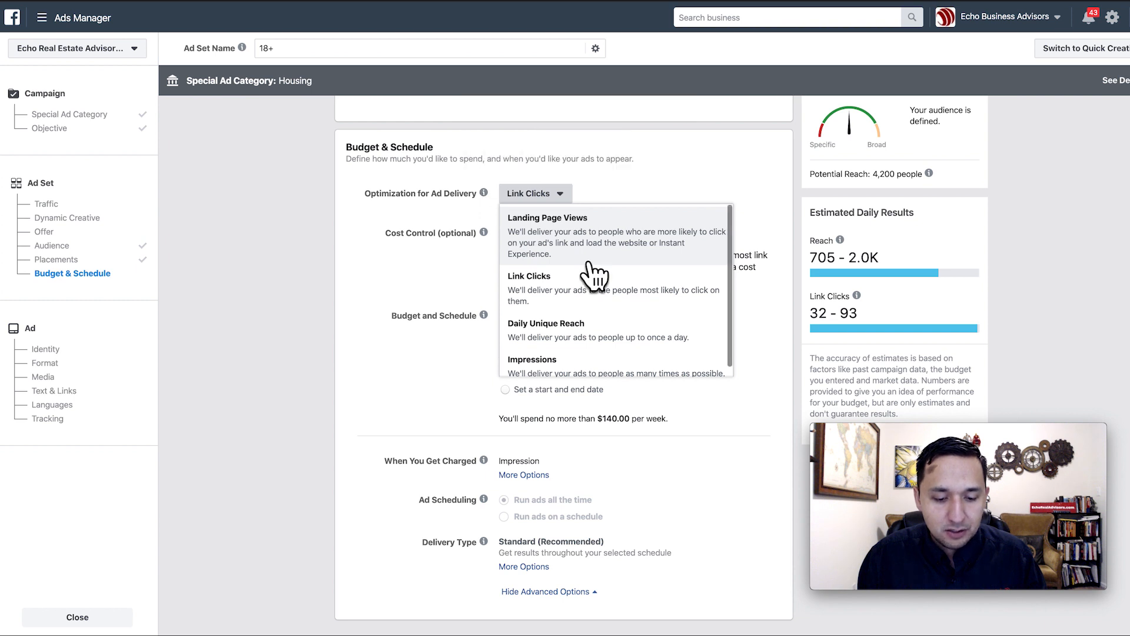
pyautogui.click(536, 246)
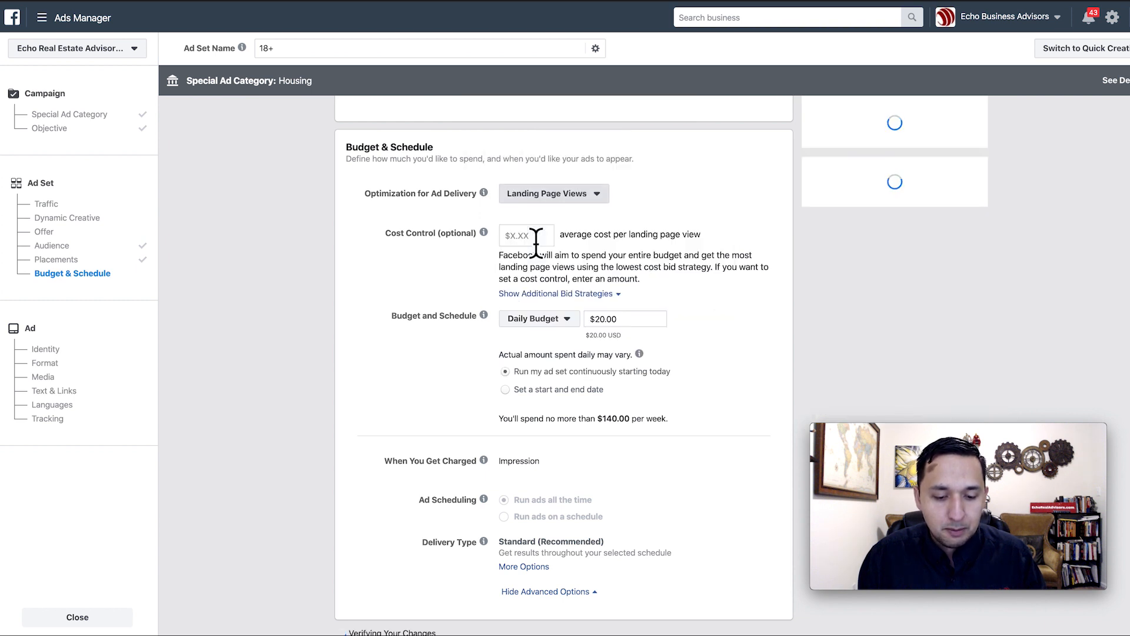
# Step: Check the ad set's daily budget amount and the estimated daily results
pyautogui.scroll(-1, 675, 185)
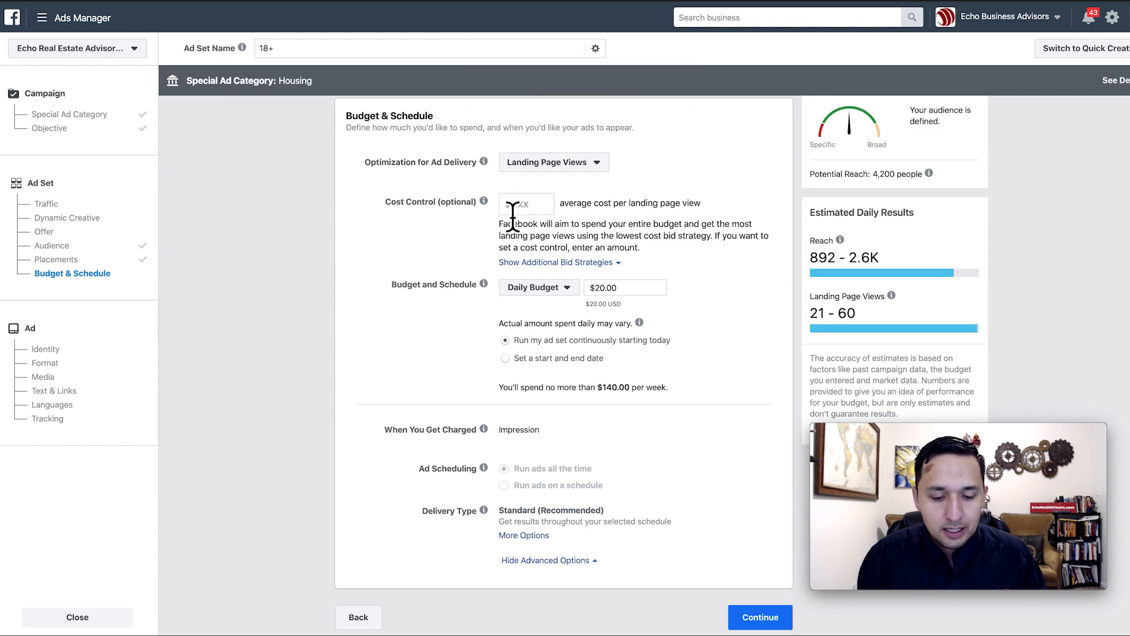
pyautogui.click(627, 288)
pyautogui.doubleClick(626, 292)
pyautogui.click(1061, 218)
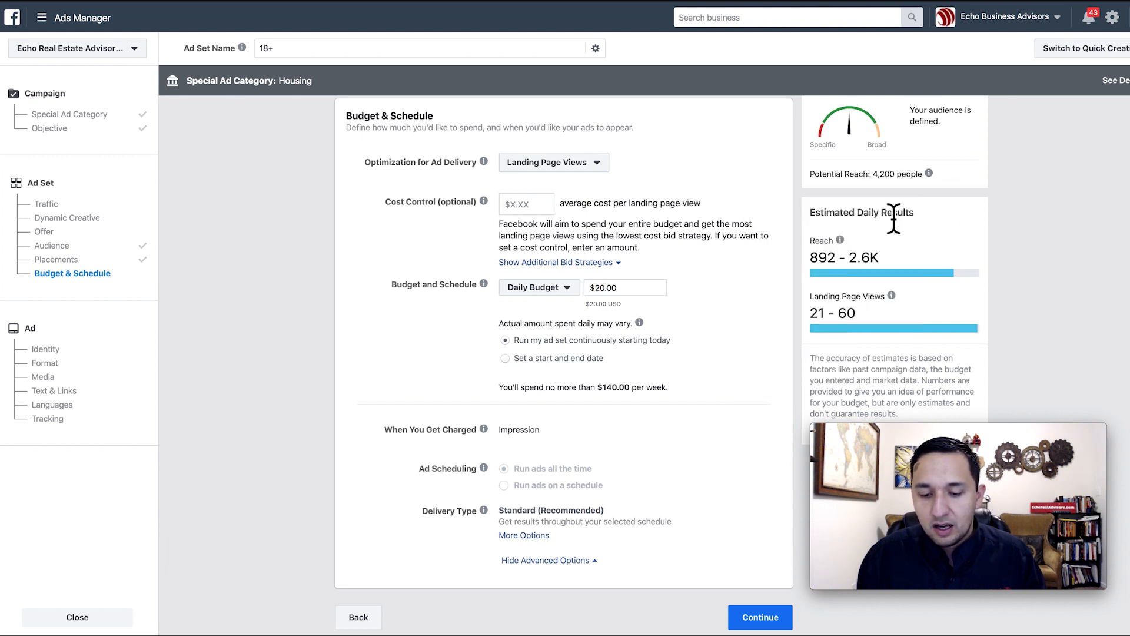
# Step: Set the ad set's daily budget to $5.00 and continue to the ad setup
pyautogui.click(599, 288)
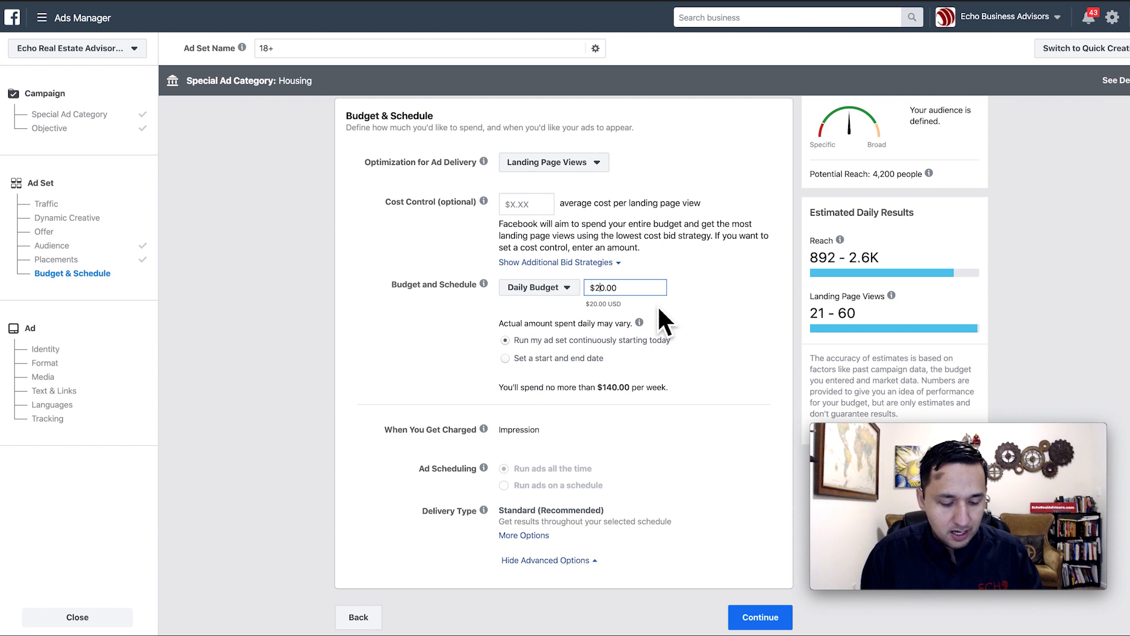
pyautogui.press('Right')
pyautogui.press('BackSpace')
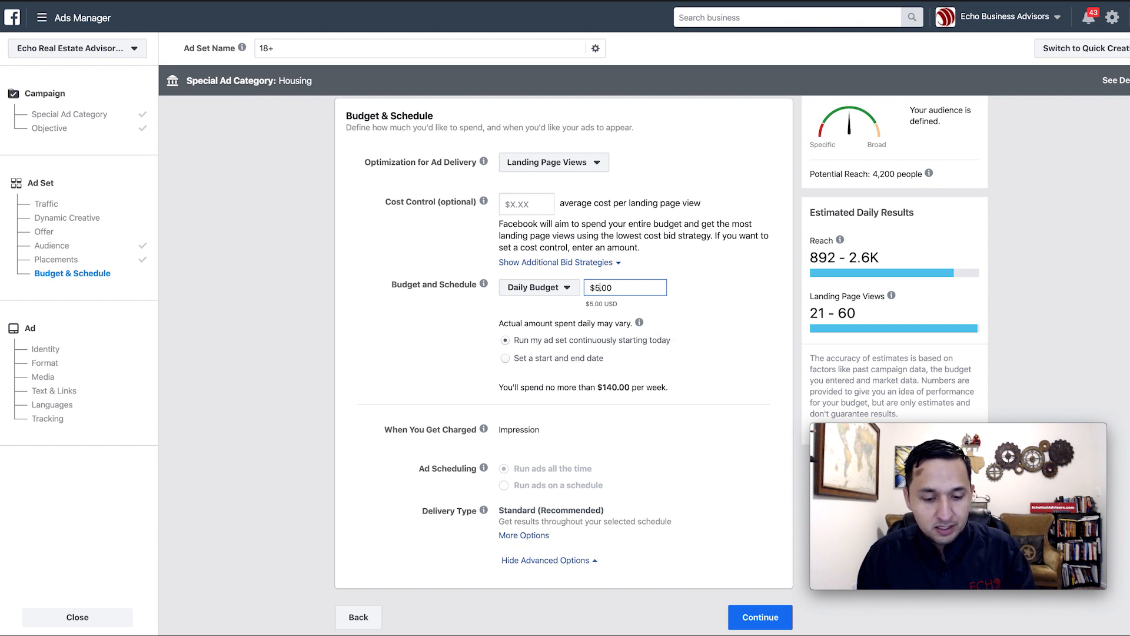
pyautogui.click(730, 365)
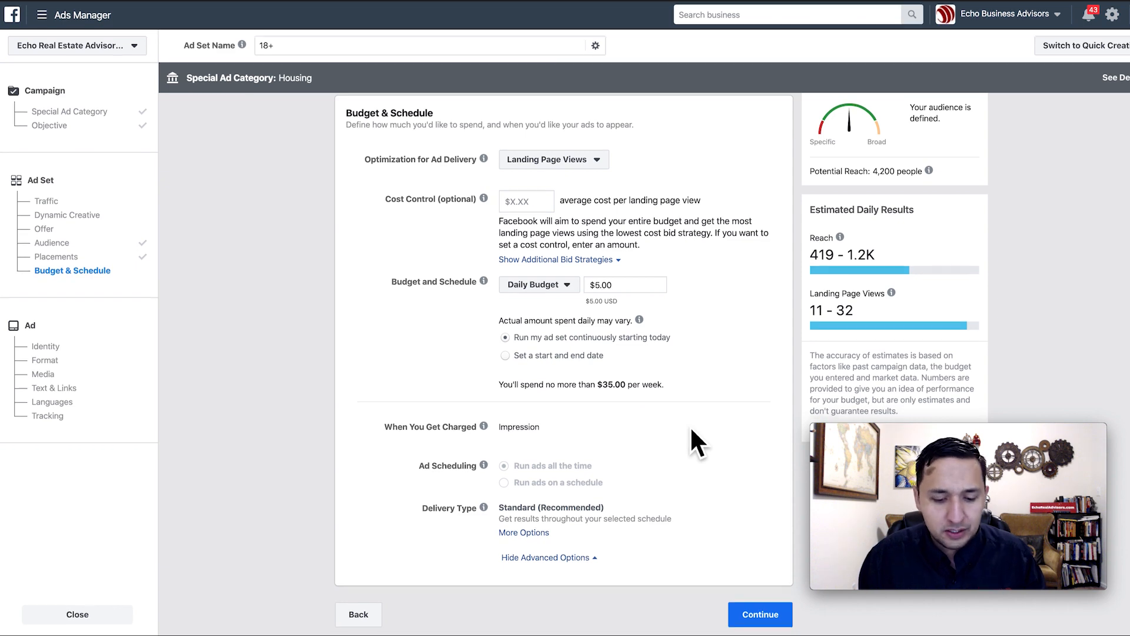
pyautogui.click(747, 618)
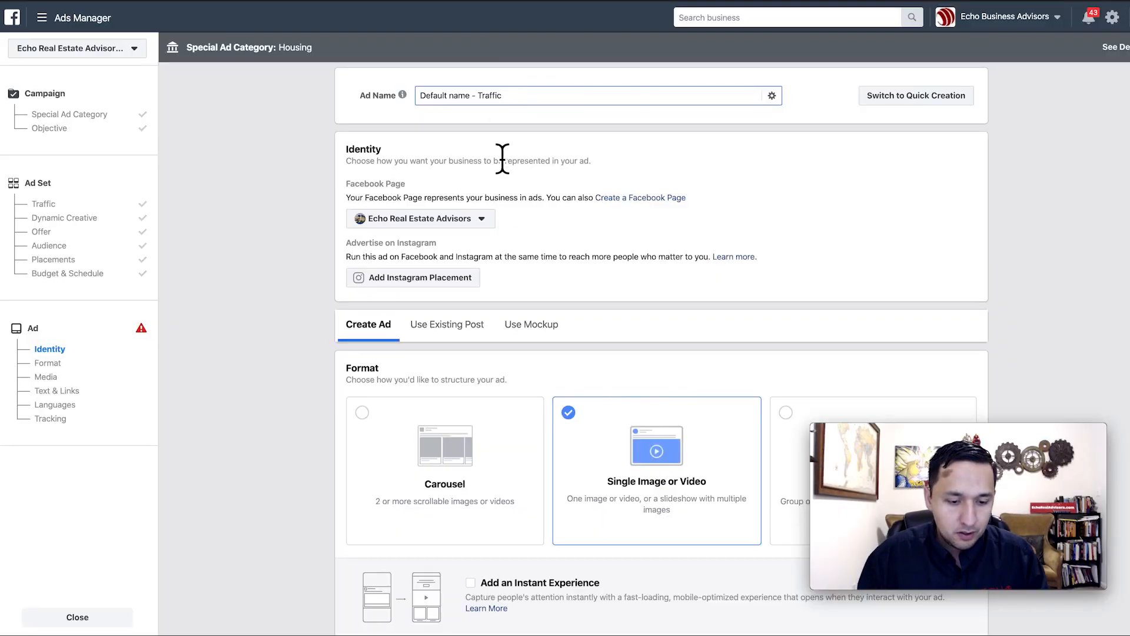
# Step: Add the brick house image "DR_FW Merid..." (1182 × 665) from the account images as the single-image ad's media
pyautogui.scroll(-1, 454, 253)
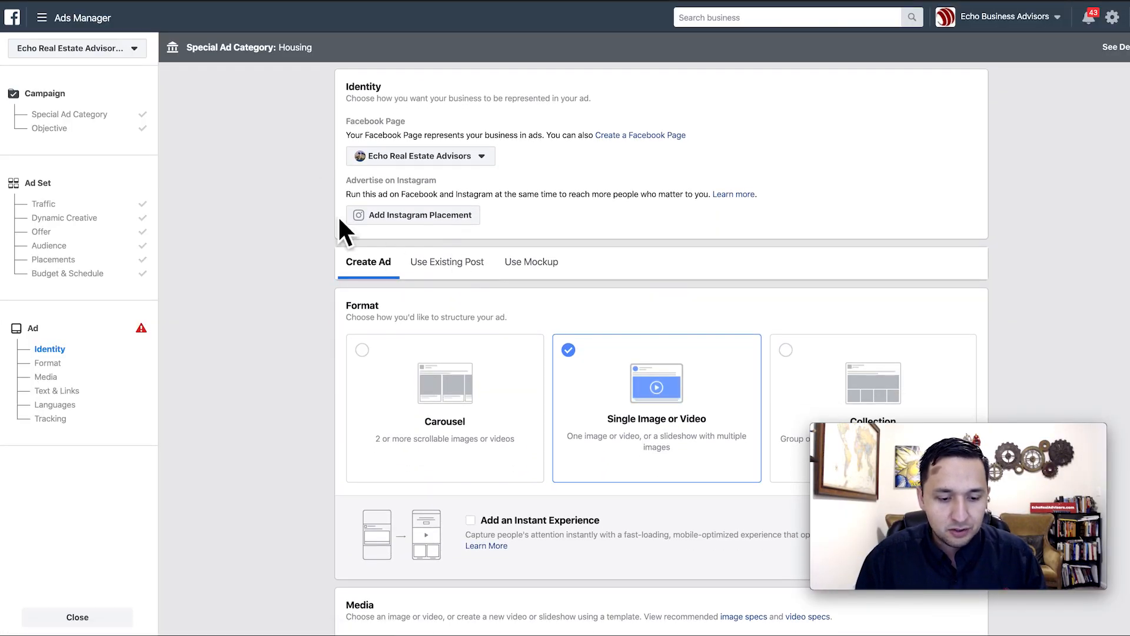
pyautogui.scroll(-1, 416, 222)
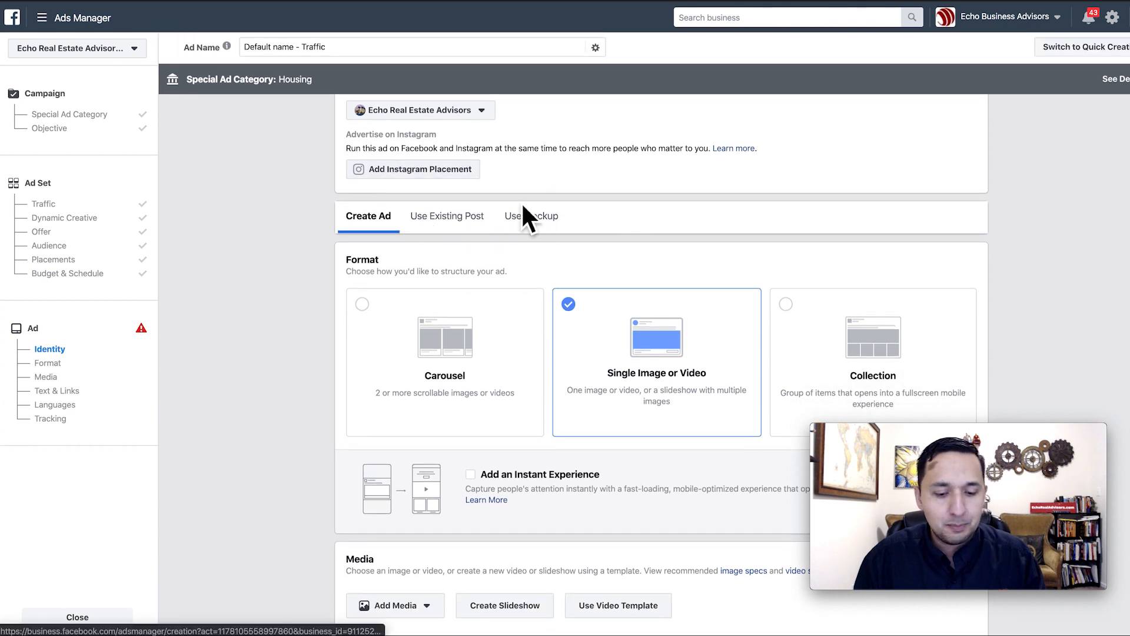
pyautogui.scroll(-3, 663, 220)
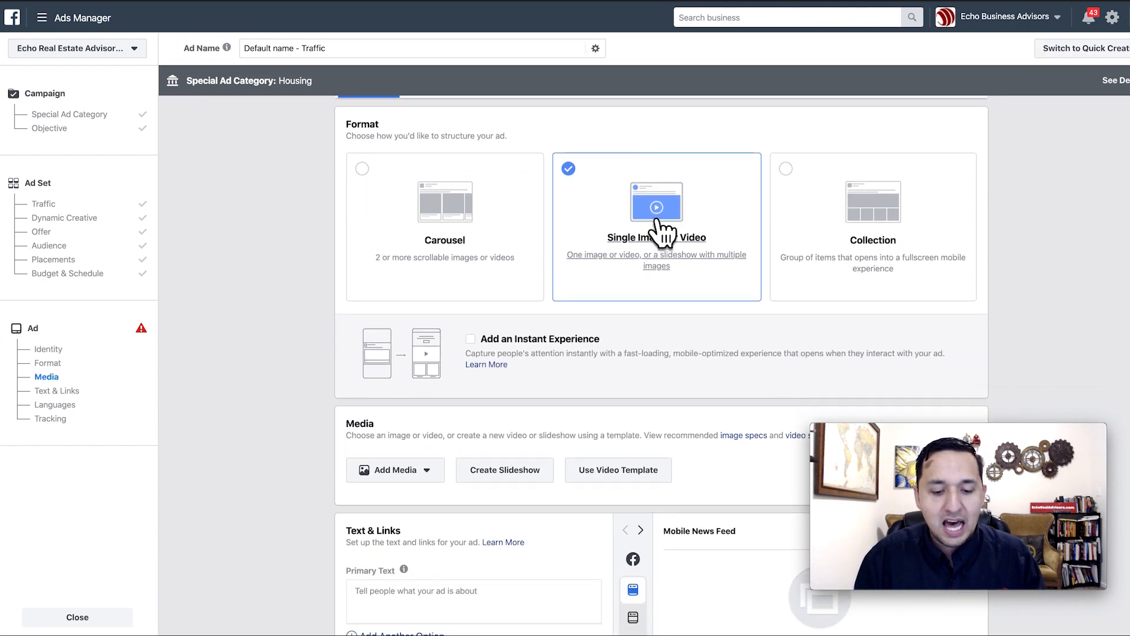
pyautogui.scroll(-1, 661, 319)
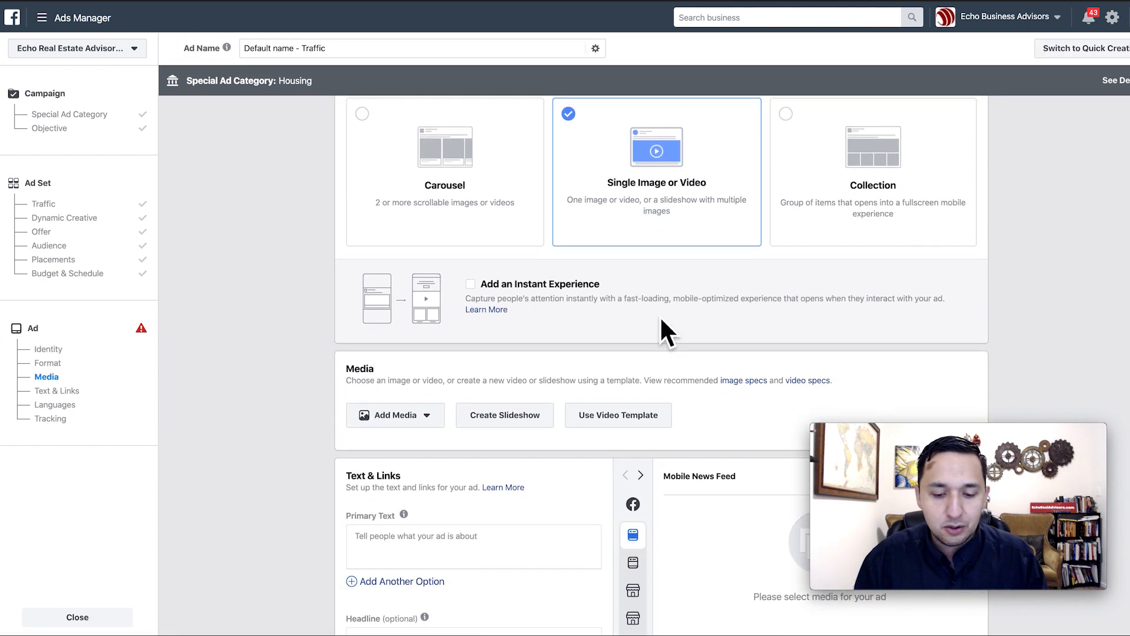
pyautogui.scroll(-3, 659, 315)
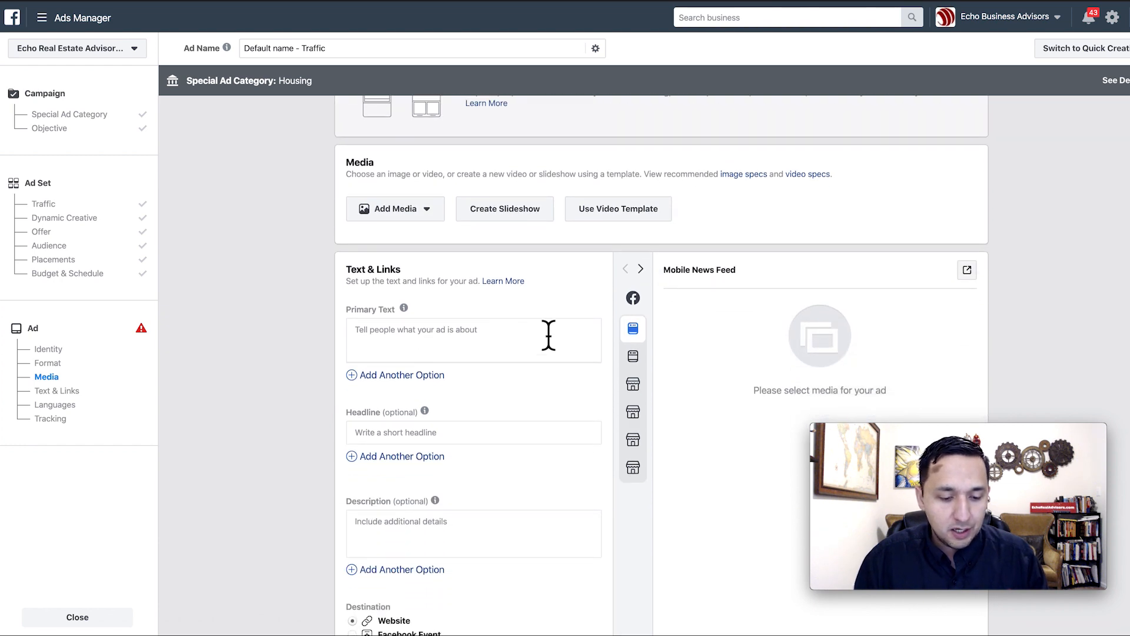
pyautogui.click(389, 211)
pyautogui.click(394, 238)
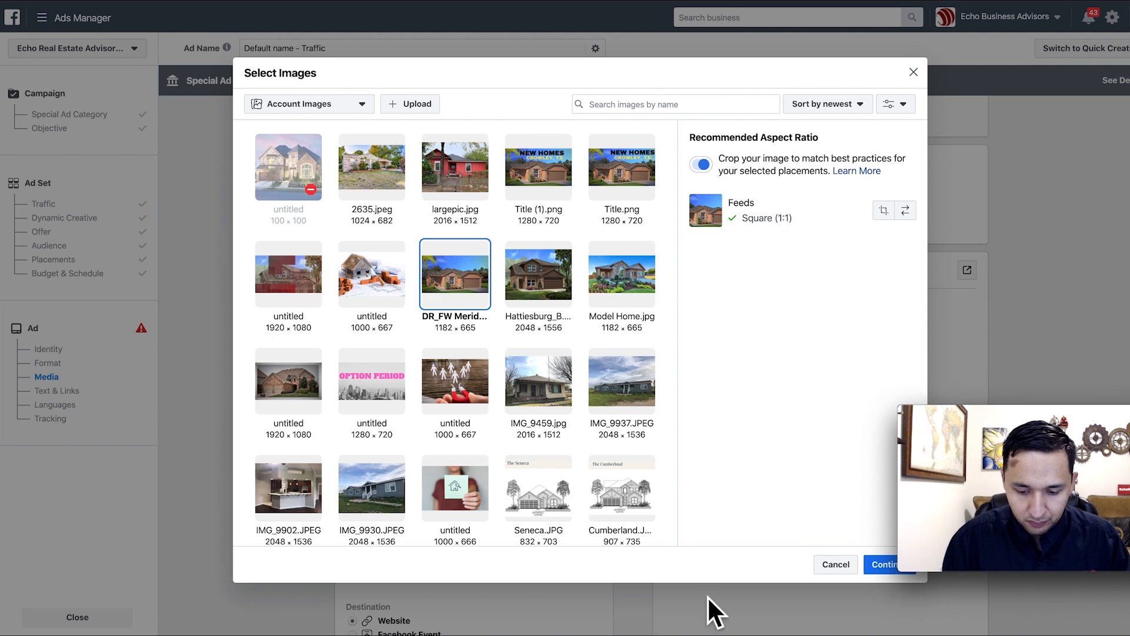
pyautogui.click(875, 565)
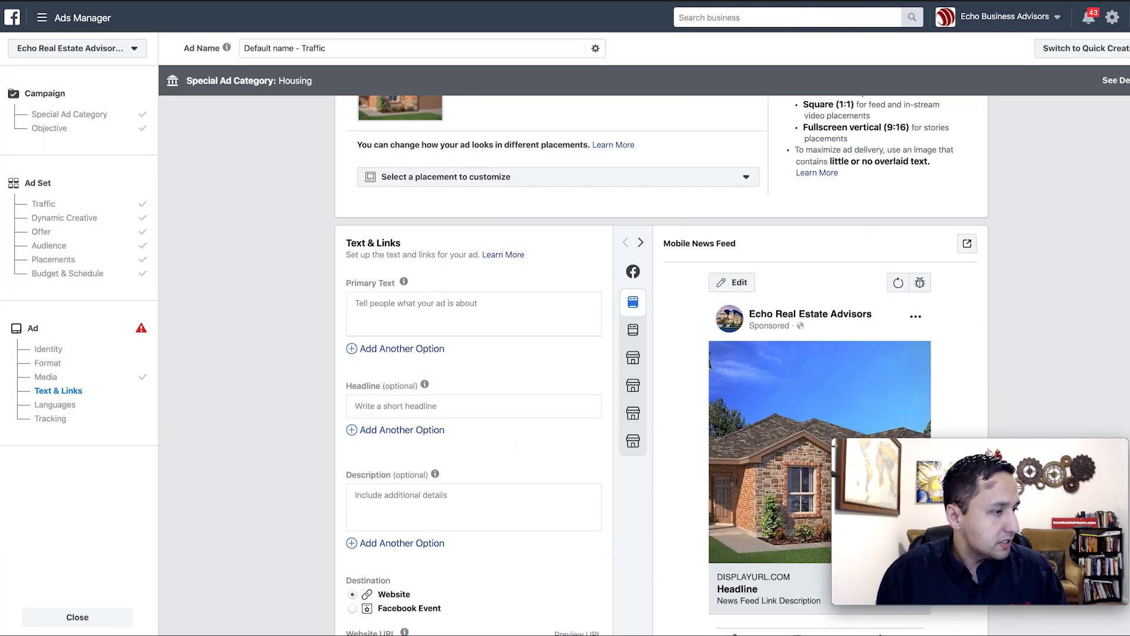
# Step: Fill the primary text with the new-homes copy from "‼ Attention: {city} Home Buyers ‼" to "There's never been a better time to own a NEW home."
pyautogui.click(404, 312)
pyautogui.write("‼ Attention: {city} Home Buyers ‼  Stunning BRAND NEW Homes, in desirable {city}, just discounted  by $#,### -$####!!  ✅ PLUS get 1% towards closing costs ✅ PLUS paid Title Policy ✅ PLUS additional $2,500 towards closing costs ✅ PLUS homes start at $###,###!!  Incredible savings are happening now! There's never been a better time to own a NEW home.")
pyautogui.click(285, 358)
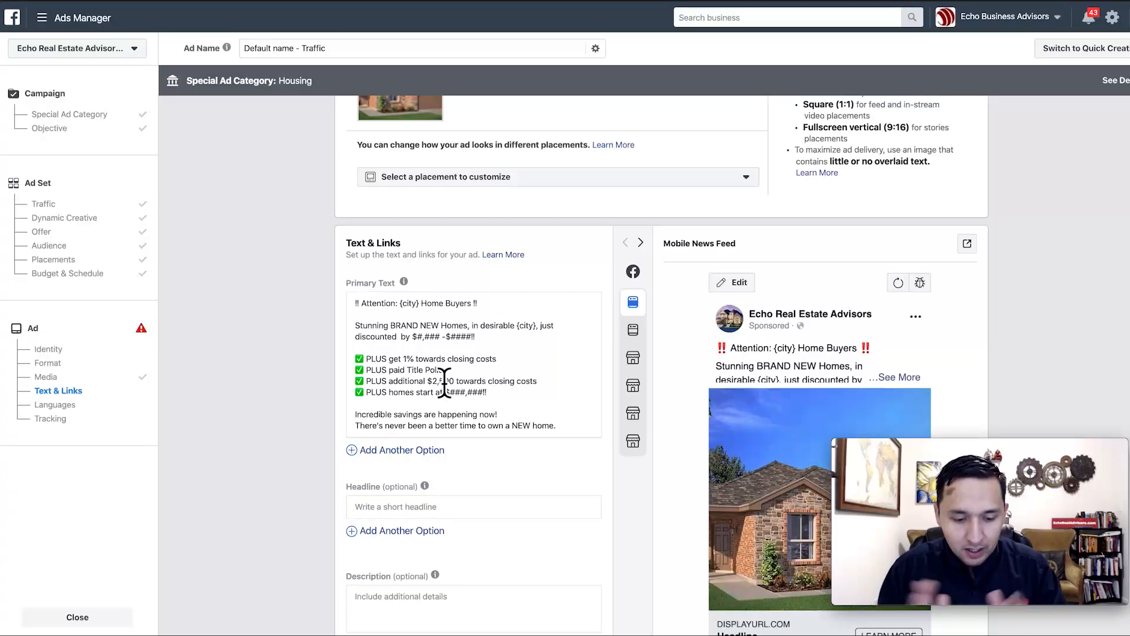
# Step: Preview the ad in the mobile and desktop News Feed and in each of the Marketplace placements
pyautogui.scroll(-1, 444, 381)
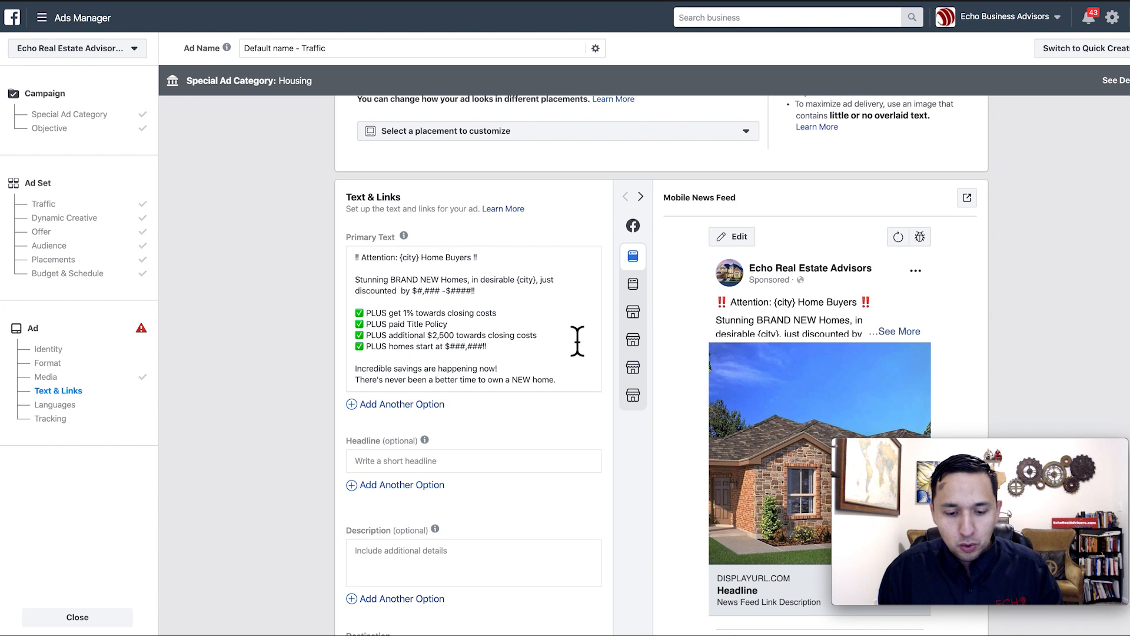
pyautogui.moveTo(640, 290)
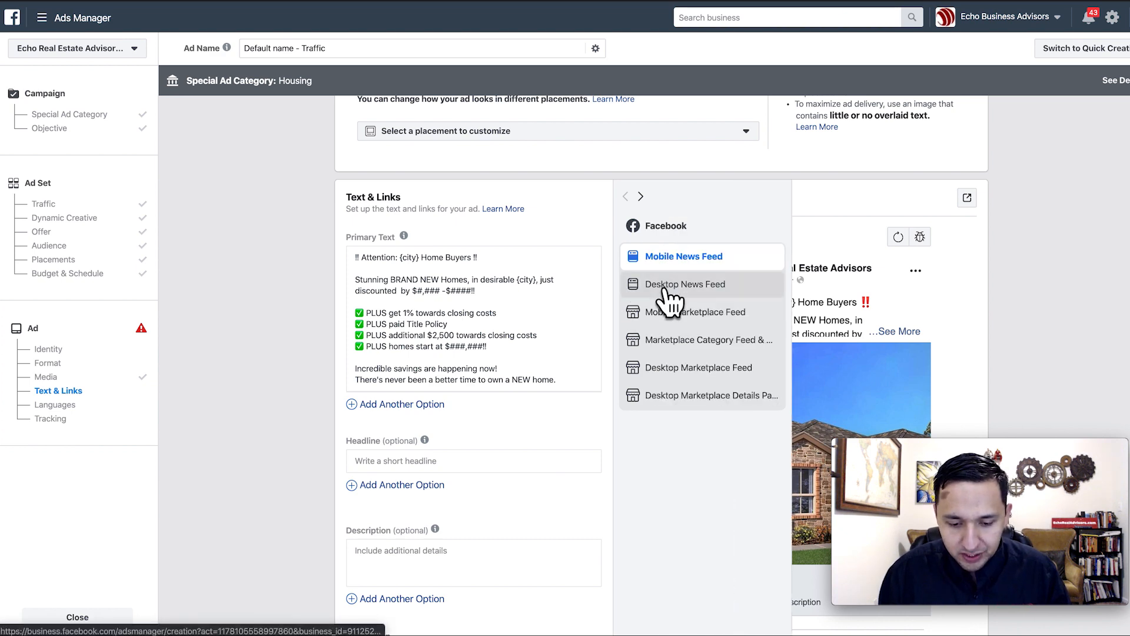
pyautogui.click(665, 292)
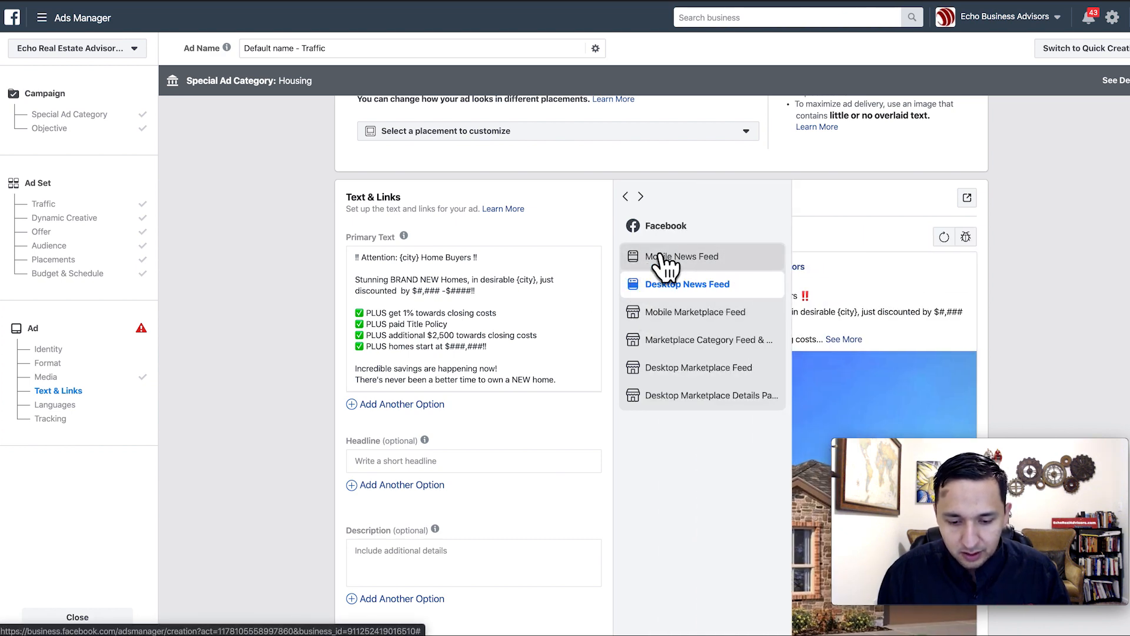
pyautogui.click(677, 256)
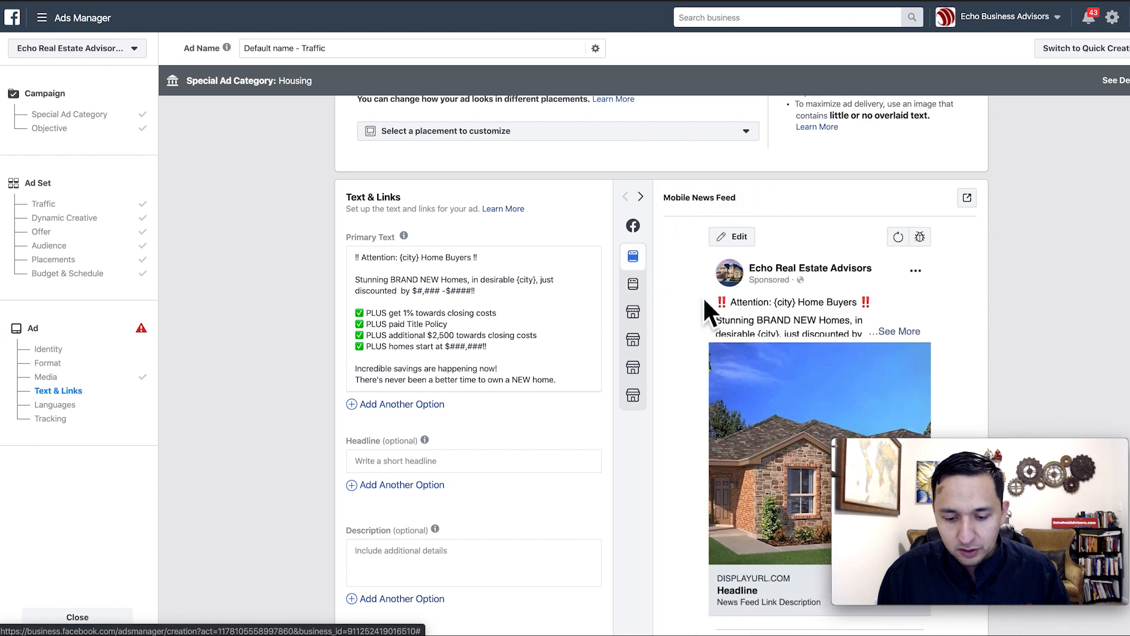
pyautogui.click(657, 286)
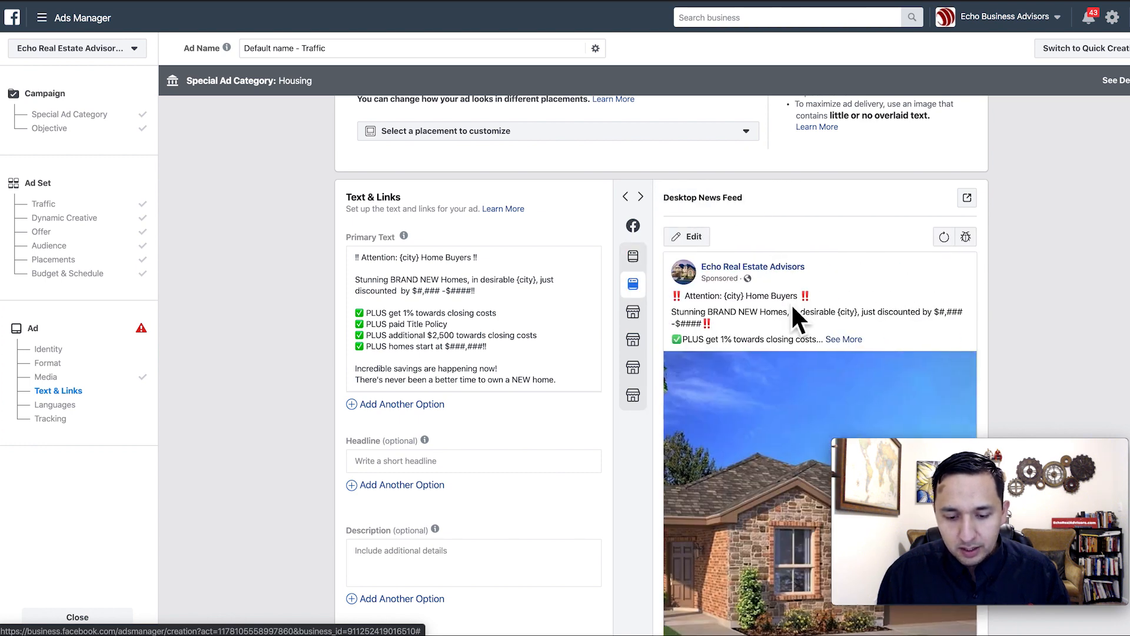
pyautogui.click(642, 312)
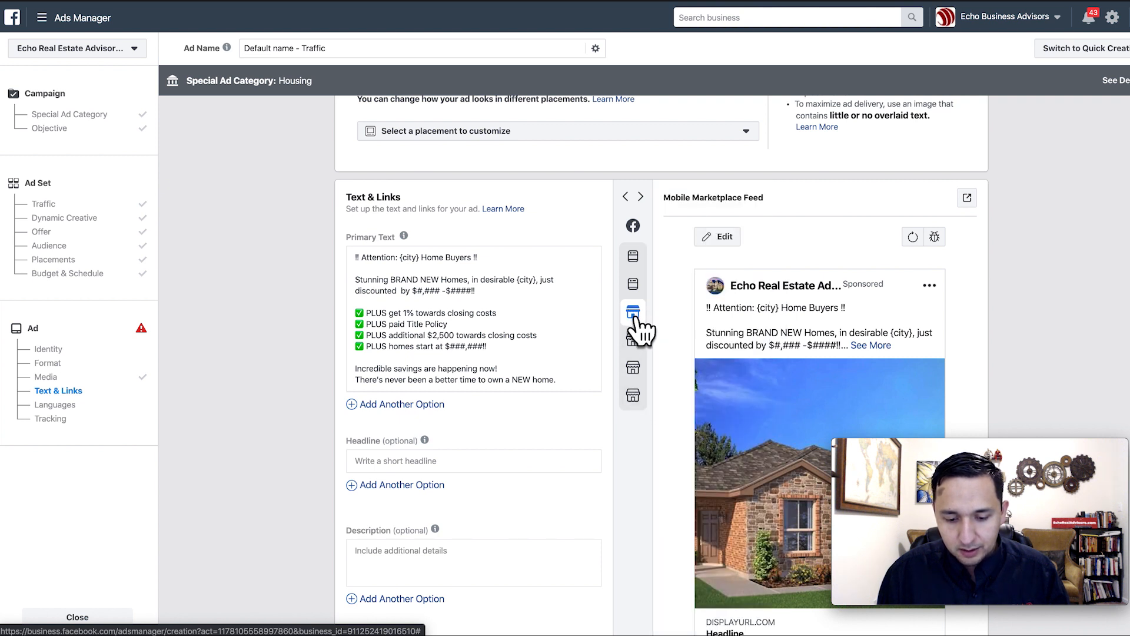
pyautogui.moveTo(641, 340)
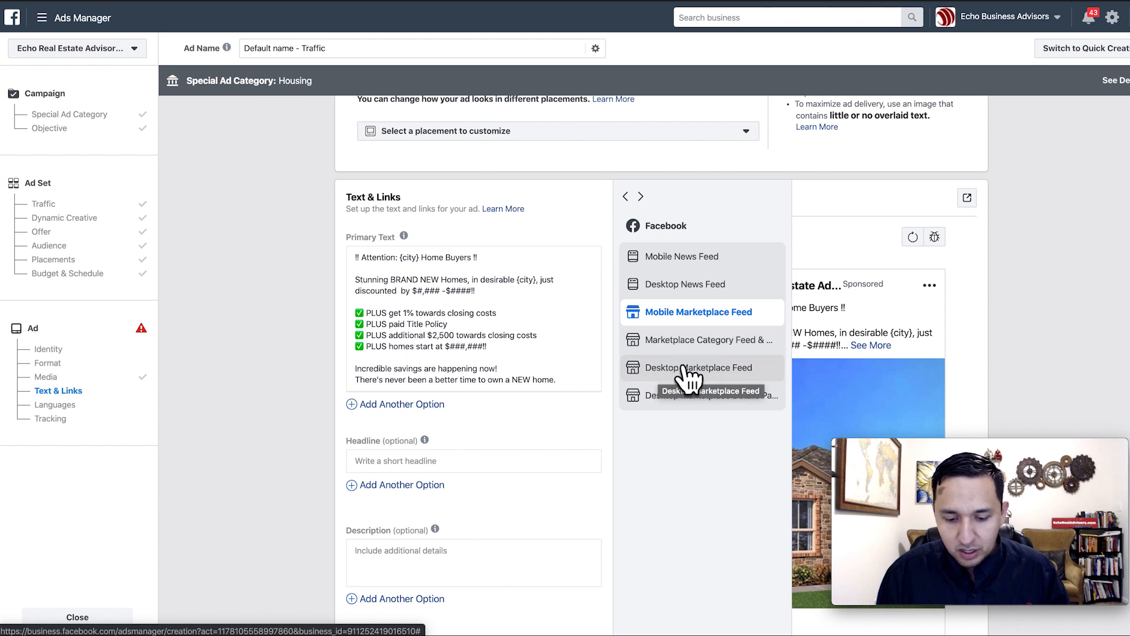
pyautogui.click(669, 341)
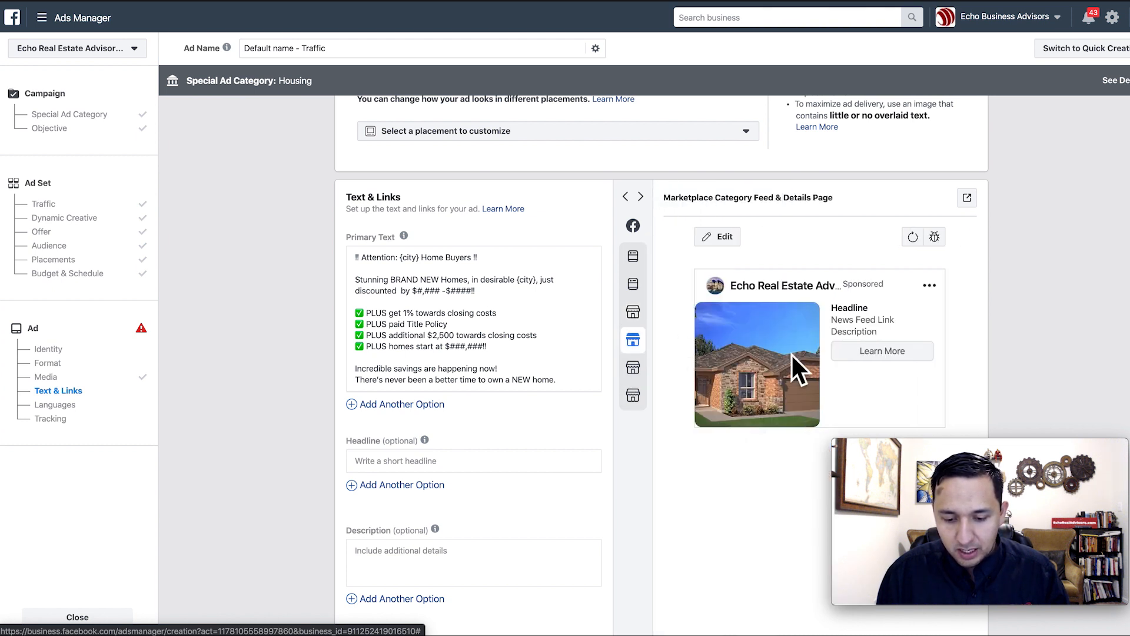
pyautogui.click(648, 369)
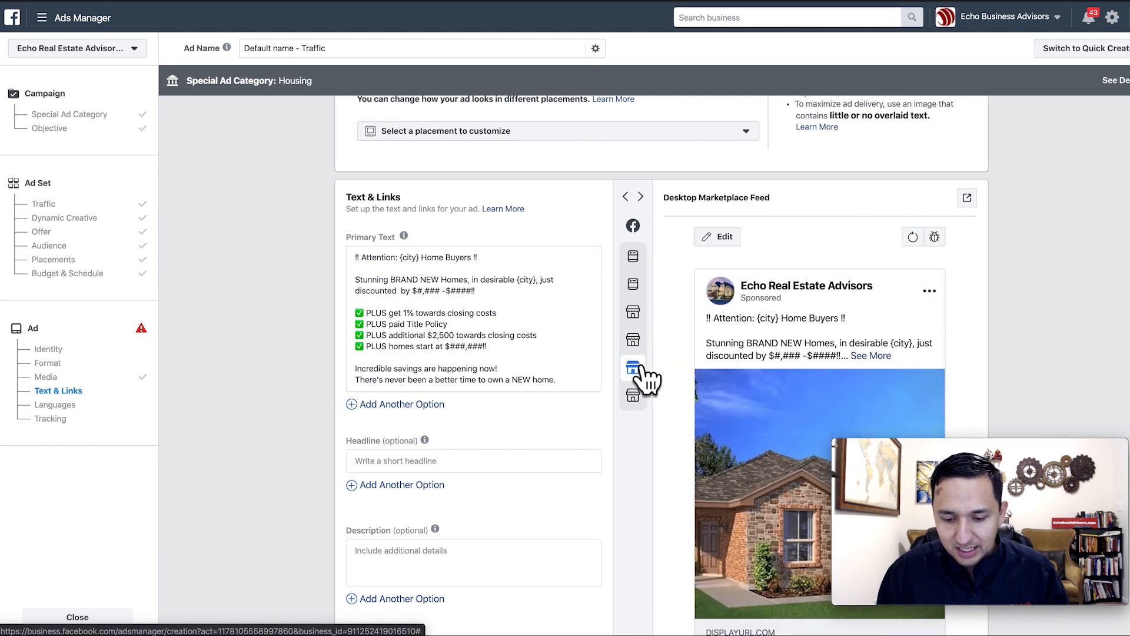
pyautogui.click(643, 395)
# Step: Enter "New Homes" as the ad's headline
pyautogui.scroll(-5, 668, 412)
pyautogui.scroll(3, 668, 412)
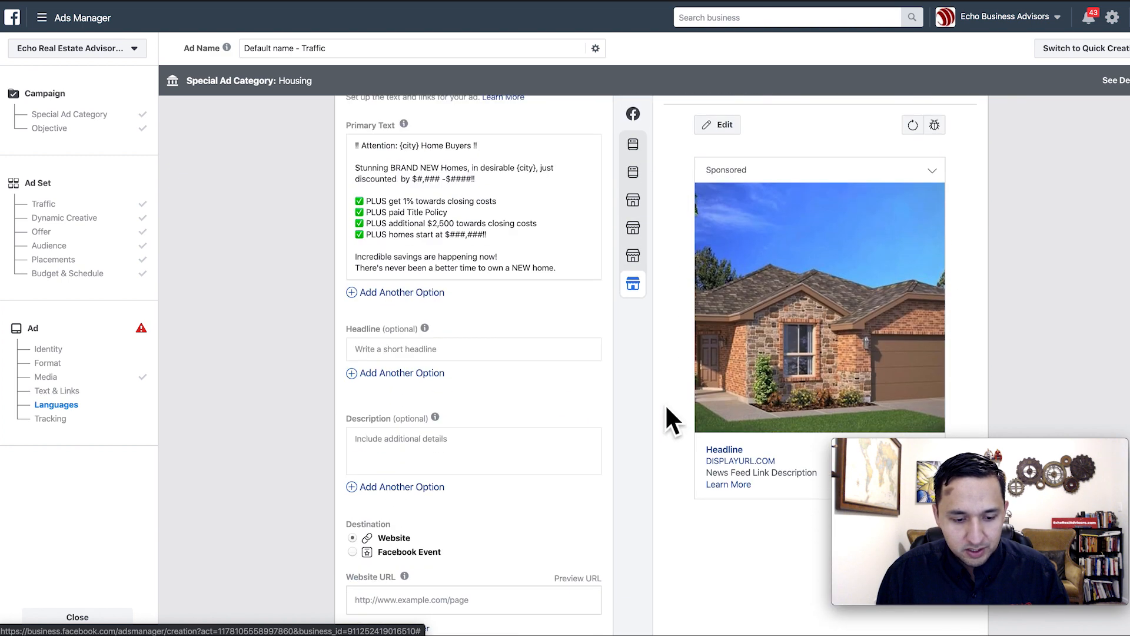
pyautogui.click(415, 349)
pyautogui.write('Ne')
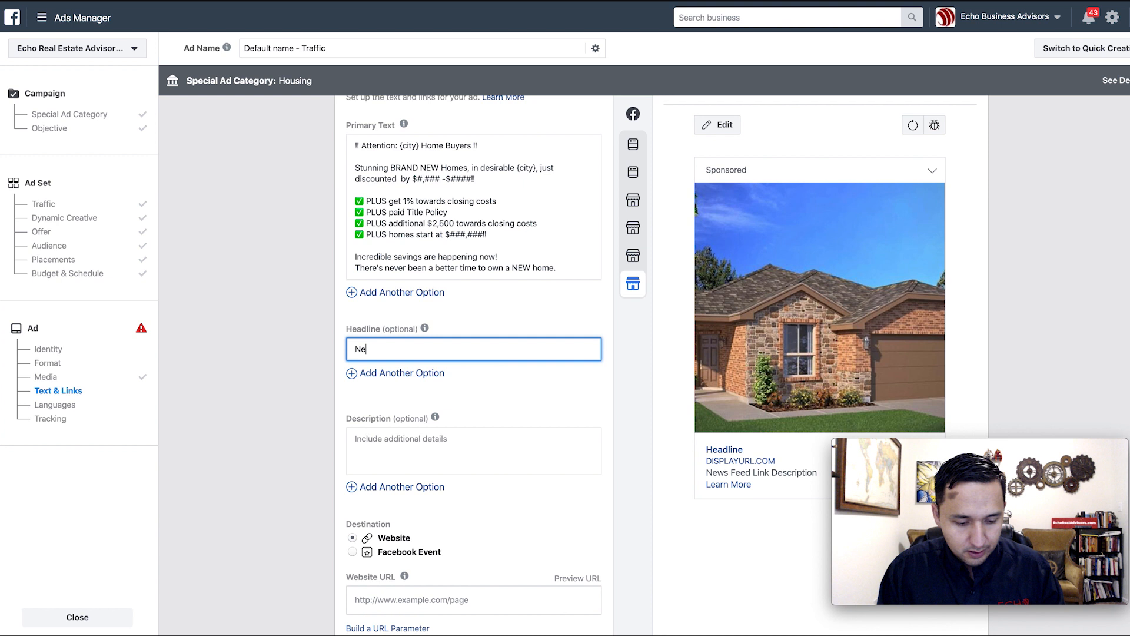
pyautogui.write('w Homes')
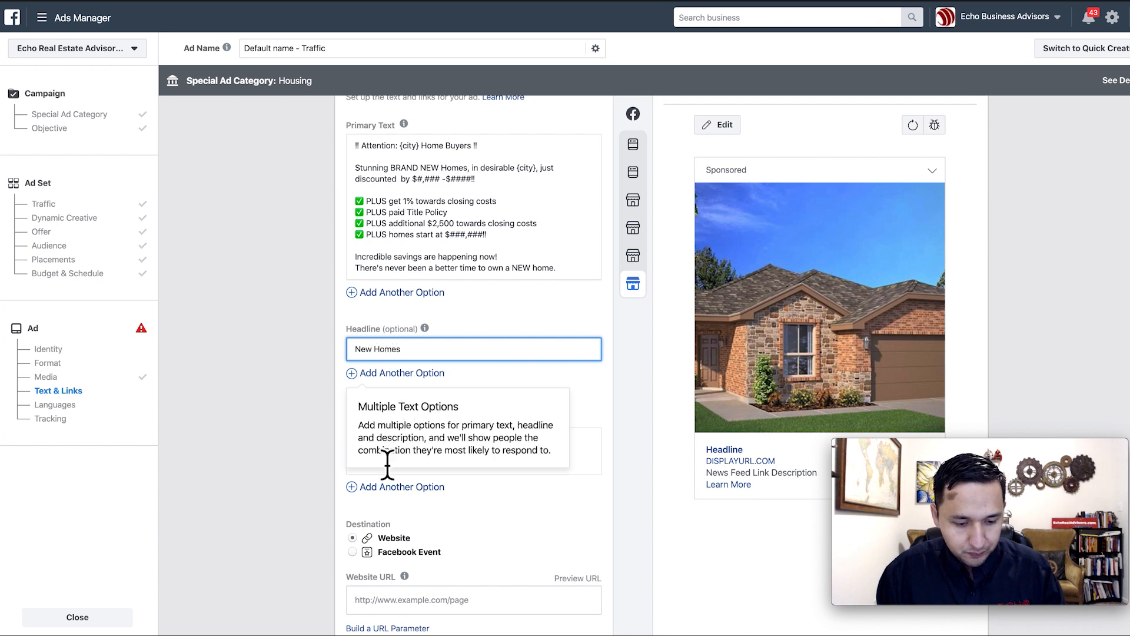
pyautogui.click(324, 452)
# Step: Enter "Buy Now" as the ad's description
pyautogui.click(535, 458)
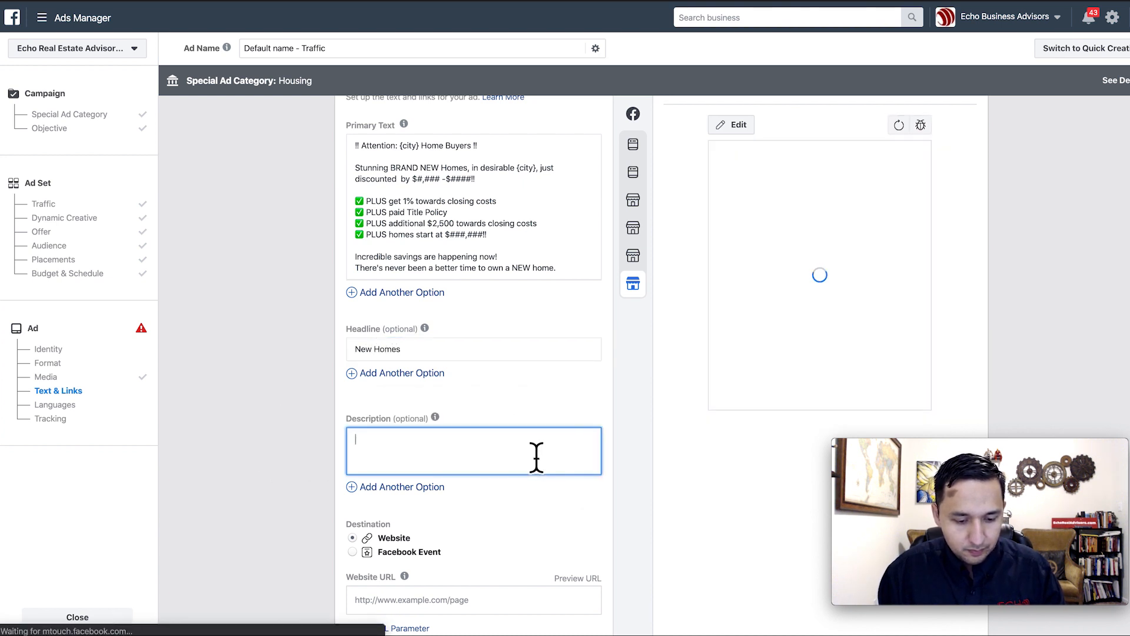
pyautogui.write('Buy no')
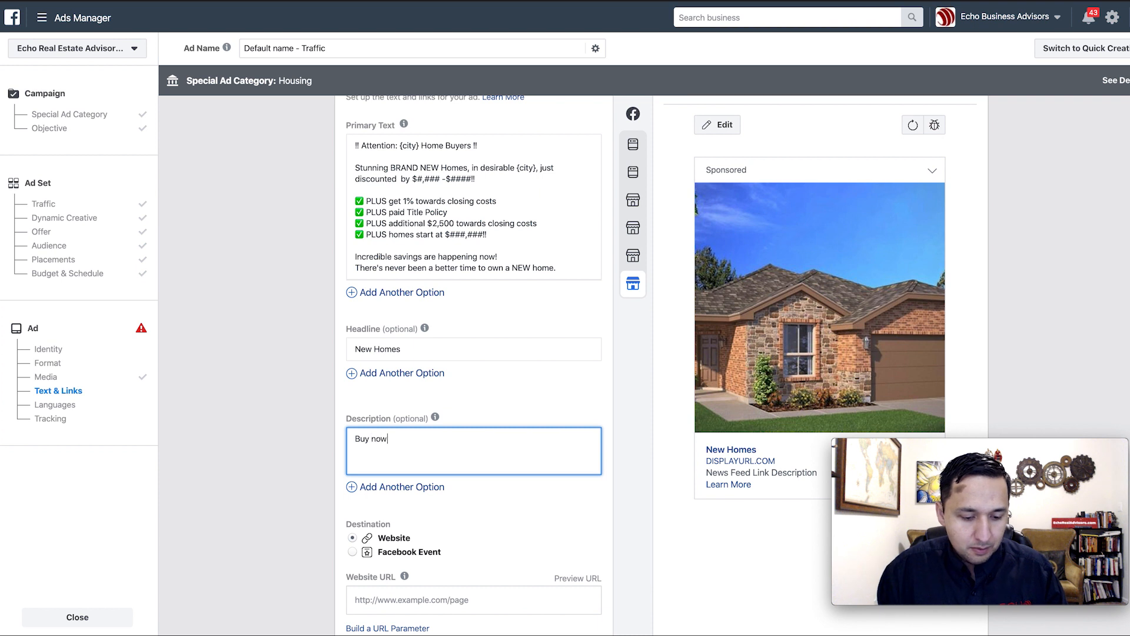
pyautogui.write('w')
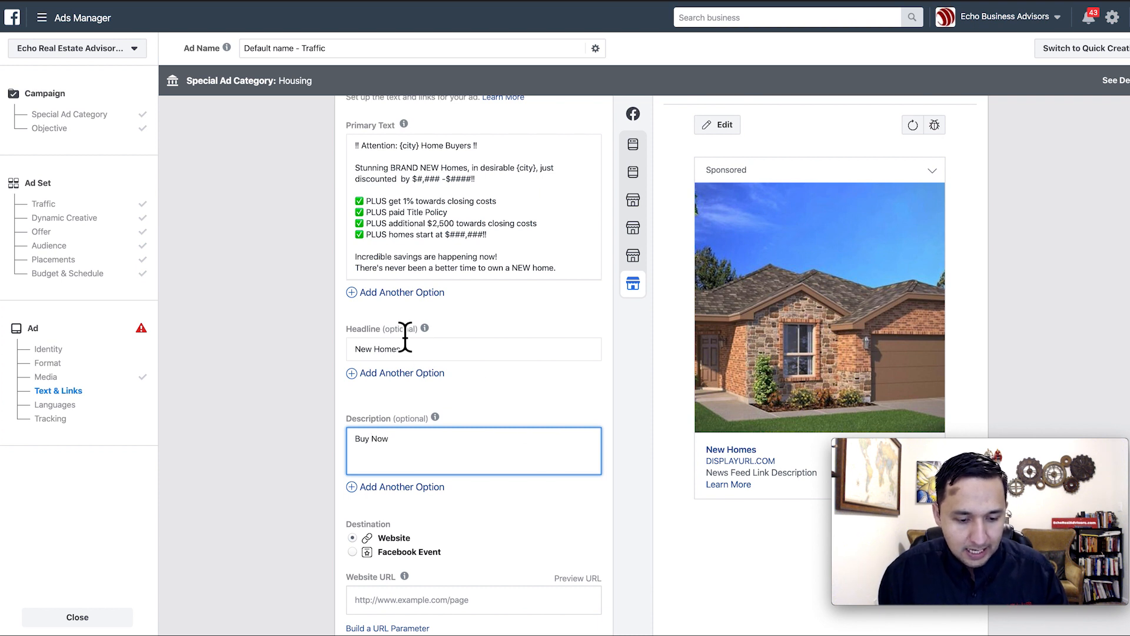
pyautogui.click(281, 436)
# Step: Add a second primary text option and fill it with the same new-homes copy as the first option
pyautogui.scroll(1, 282, 436)
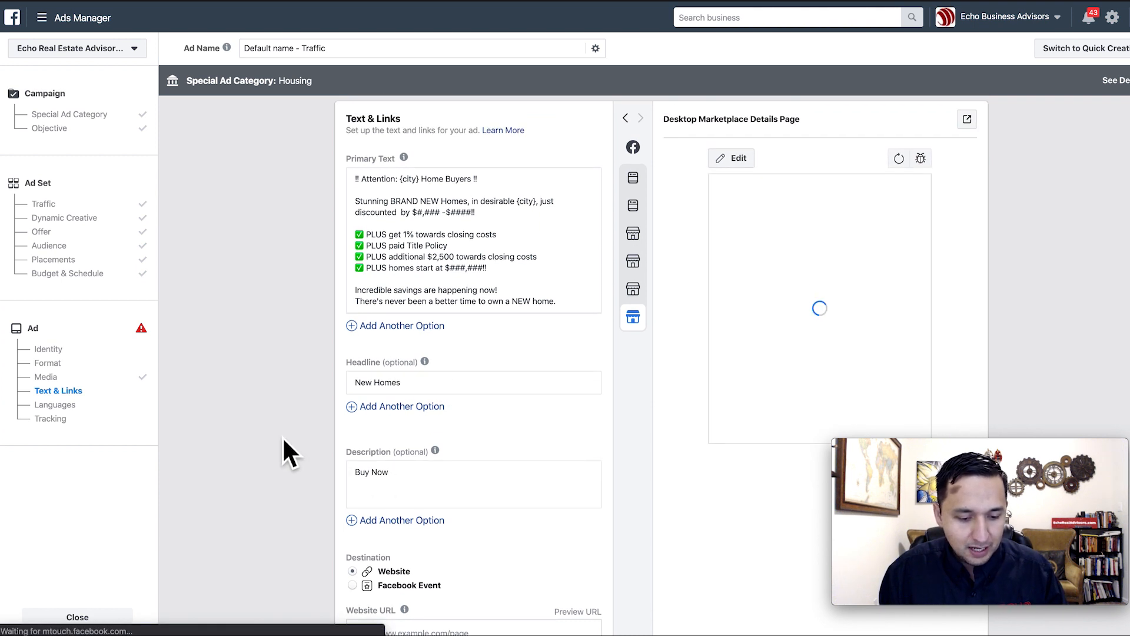
pyautogui.scroll(1, 281, 436)
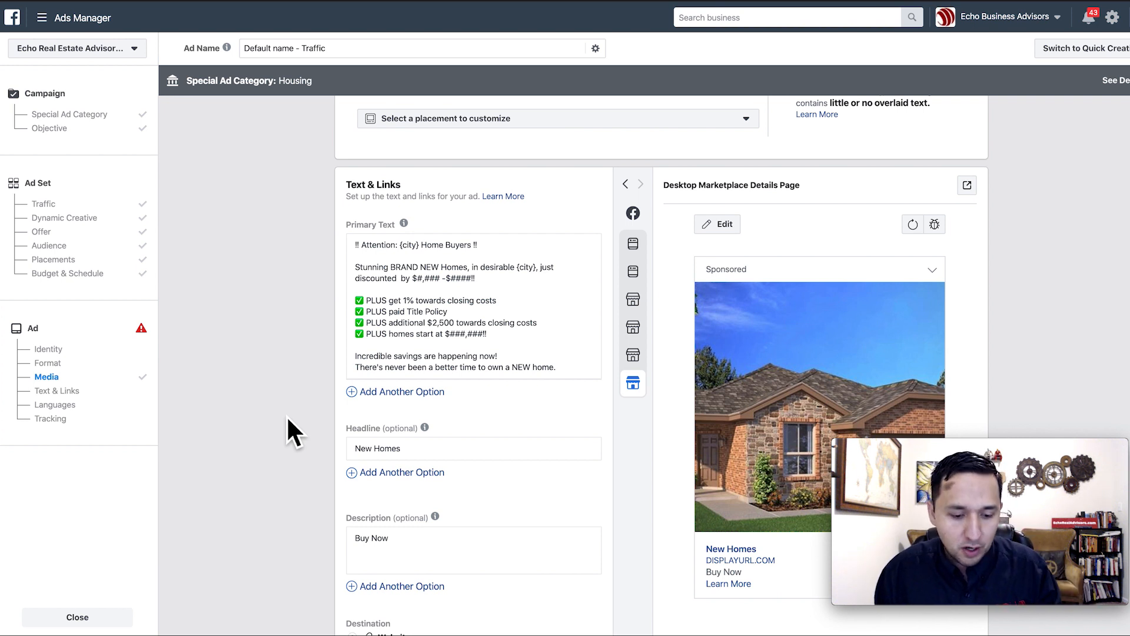
pyautogui.scroll(-1, 286, 415)
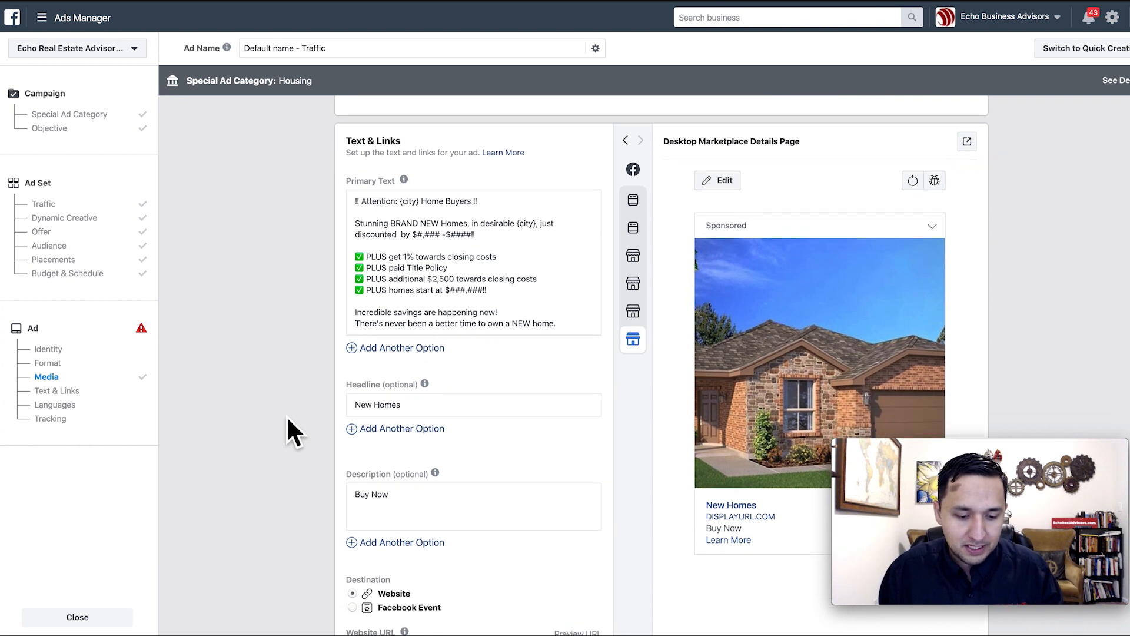
pyautogui.click(372, 351)
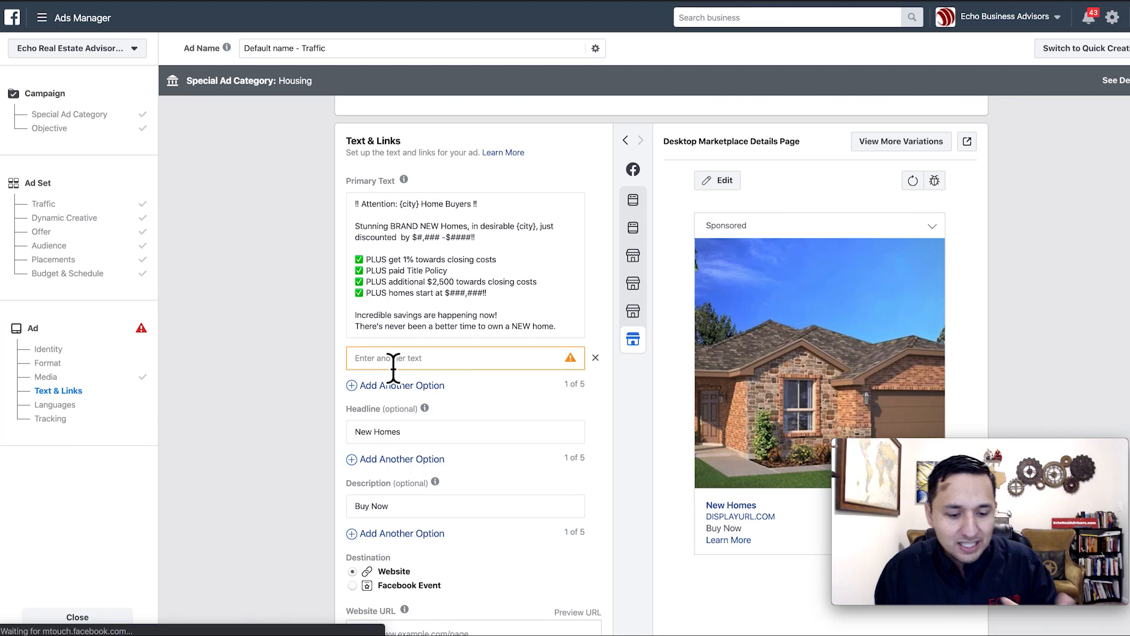
pyautogui.click(393, 359)
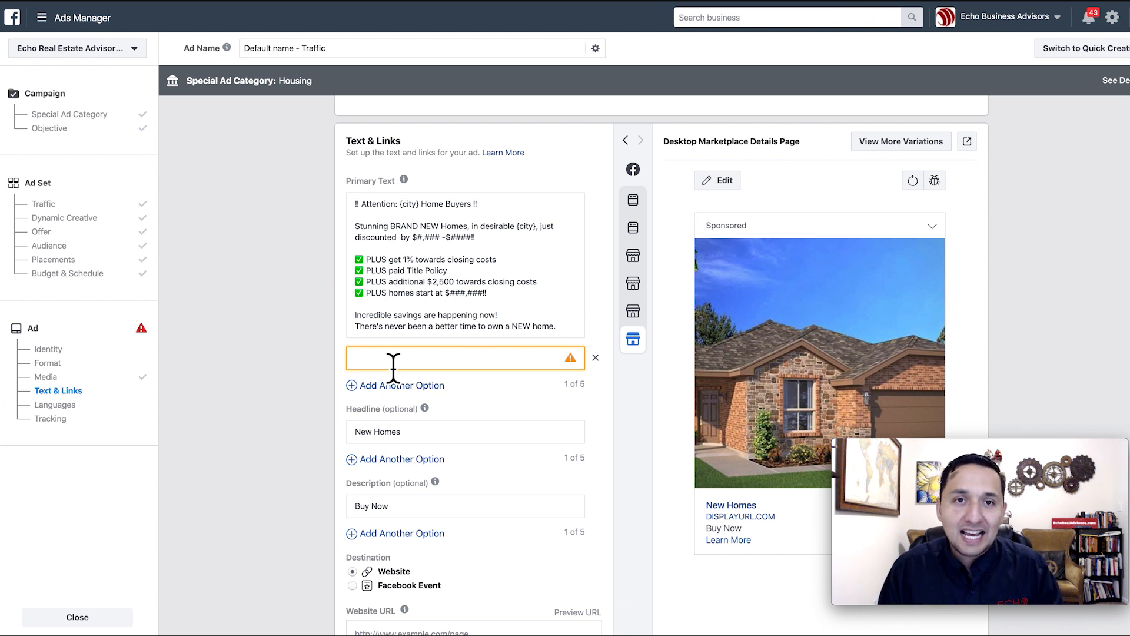
pyautogui.moveTo(580, 370)
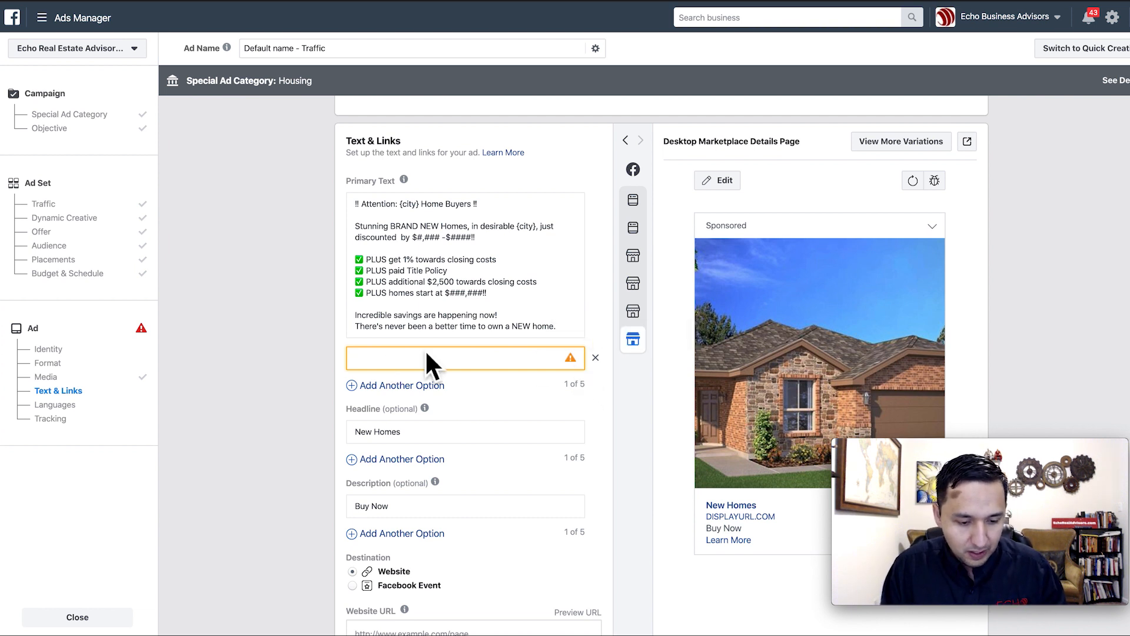
pyautogui.write("!! Attention: {city} Home Buyers !!  Stunning BRAND NEW Homes, in desirable {city}, just discounted  by $#,### -$####!!  ✅ PLUS get 1% towards closing costs ✅ PLUS paid Title Policy ✅ PLUS additional $2,500 towards closing costs ✅ PLUS homes start at $###,###!!  Incredible savings are happening now! There's never been a better time to own a NEW home.")
# Step: Delete the opening line "‼ Attention: {city} Home Buyers ‼" from the second primary text option
pyautogui.click(500, 403)
pyautogui.moveTo(496, 402); pyautogui.dragTo(355, 362)
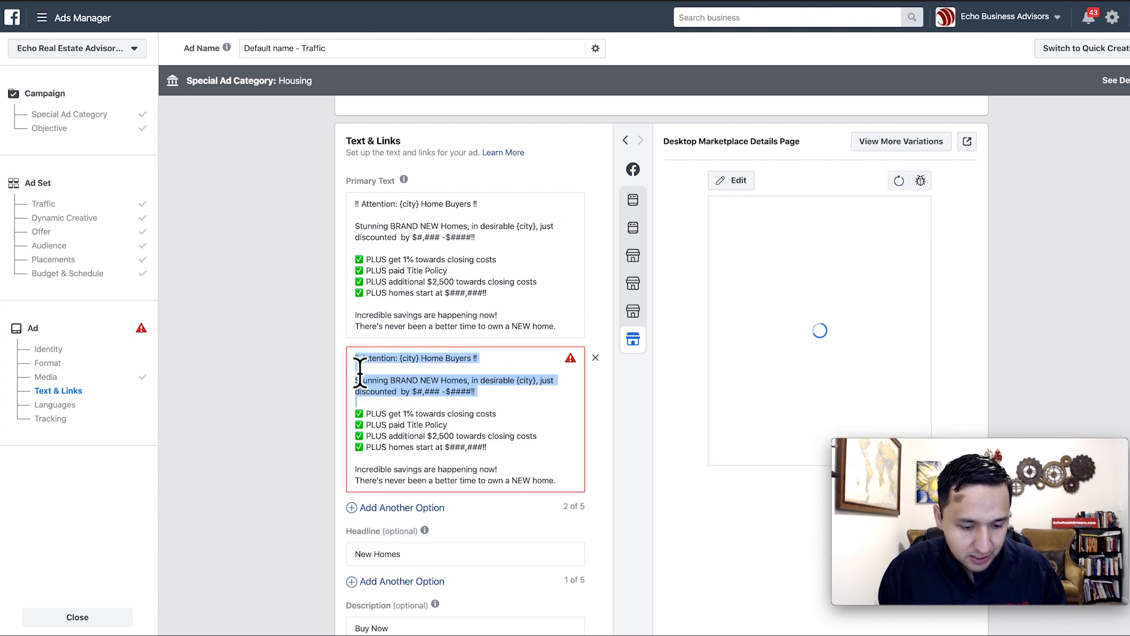
pyautogui.tripleClick(410, 360)
pyautogui.press('Delete')
pyautogui.press('Delete')
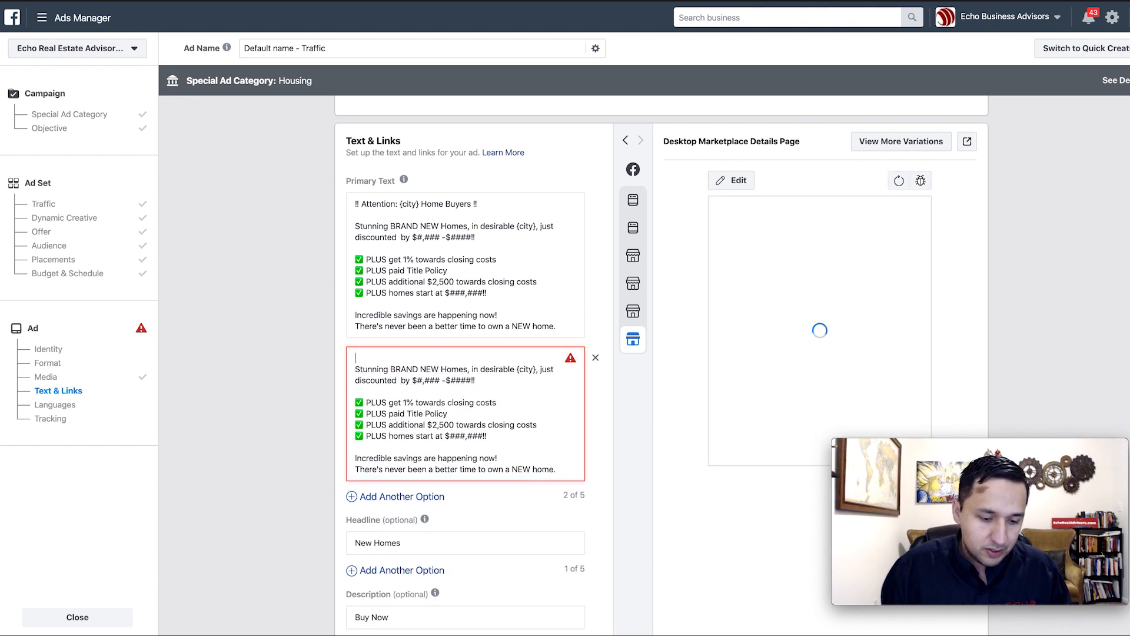
# Step: Add a second headline option to the ad reading "New Headline"
pyautogui.scroll(-1, 335, 463)
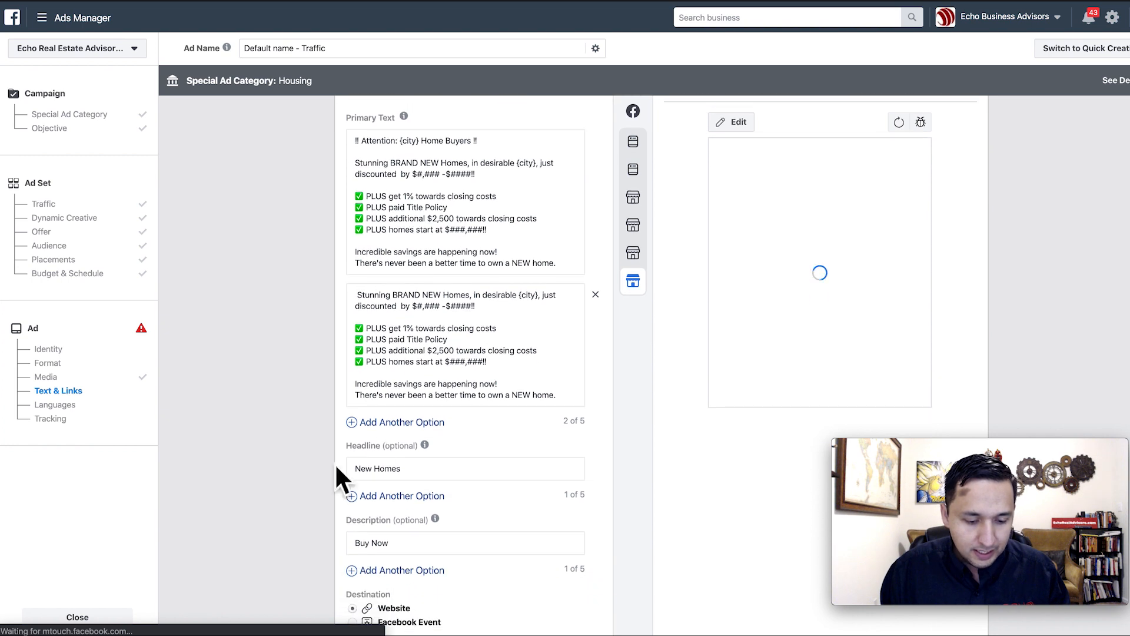
pyautogui.scroll(-2, 278, 486)
pyautogui.click(391, 358)
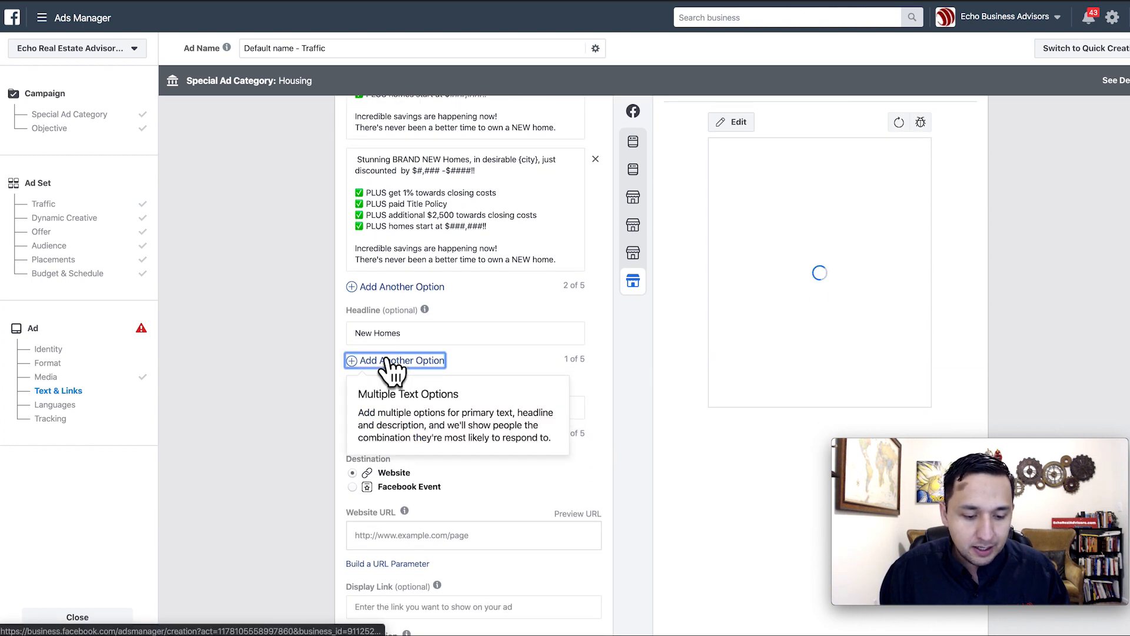
pyautogui.click(390, 368)
pyautogui.write('Ne')
pyautogui.press('BackSpace')
pyautogui.press('BackSpace')
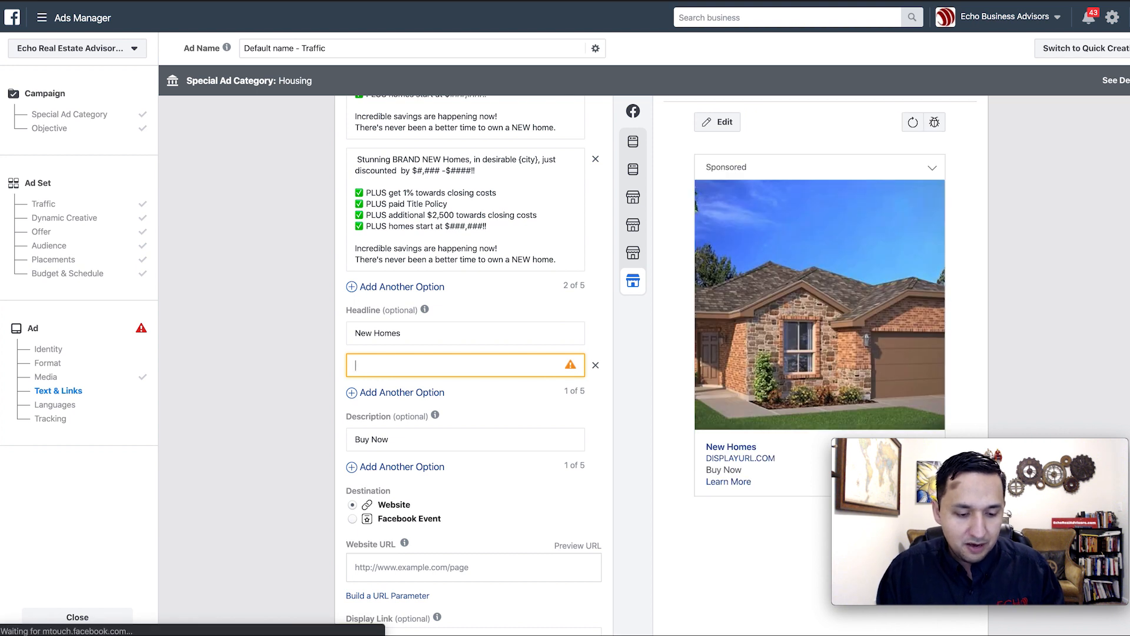
pyautogui.write('Ne')
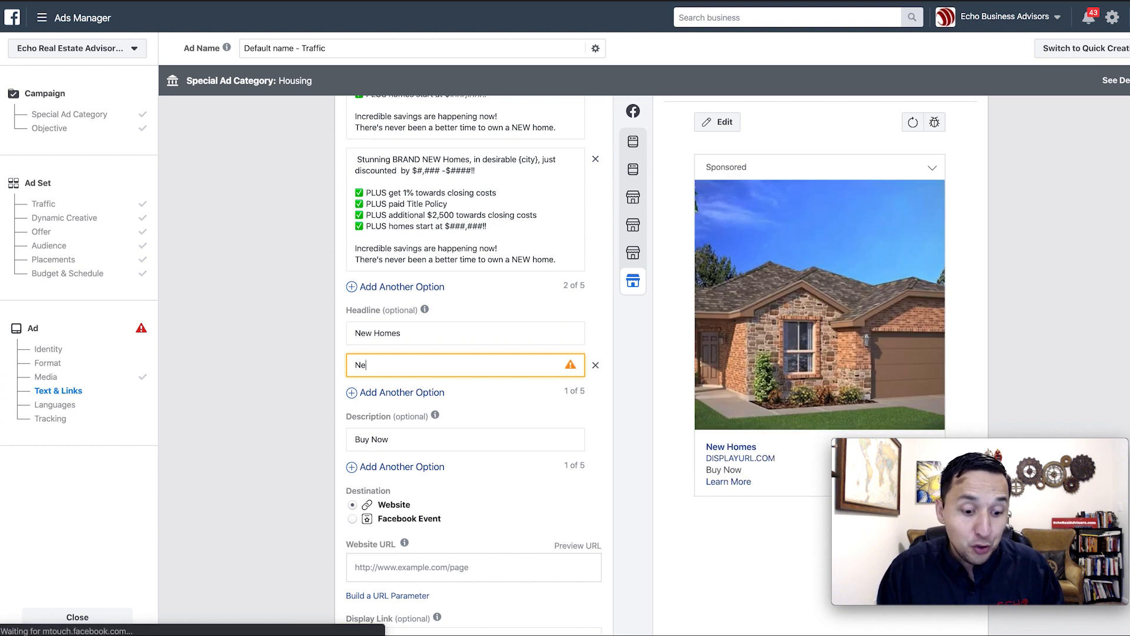
pyautogui.write('w Headline')
pyautogui.click(263, 462)
# Step: Add a second description option to the ad reading "Another Option"
pyautogui.click(389, 469)
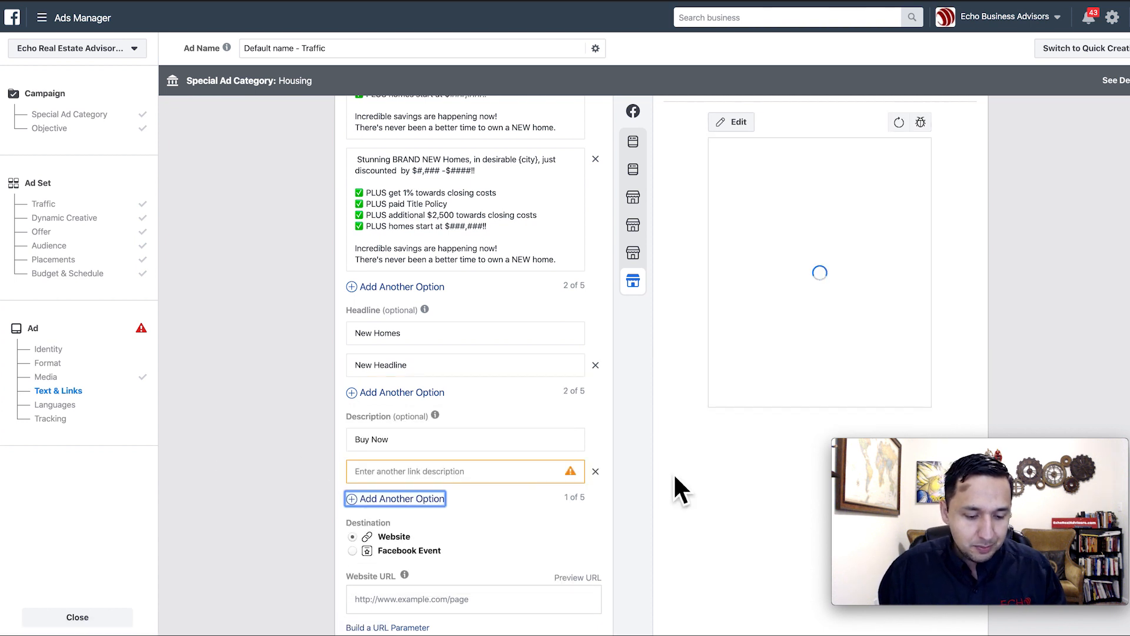
pyautogui.click(479, 471)
pyautogui.write('N')
pyautogui.press('BackSpace')
pyautogui.write('Another ')
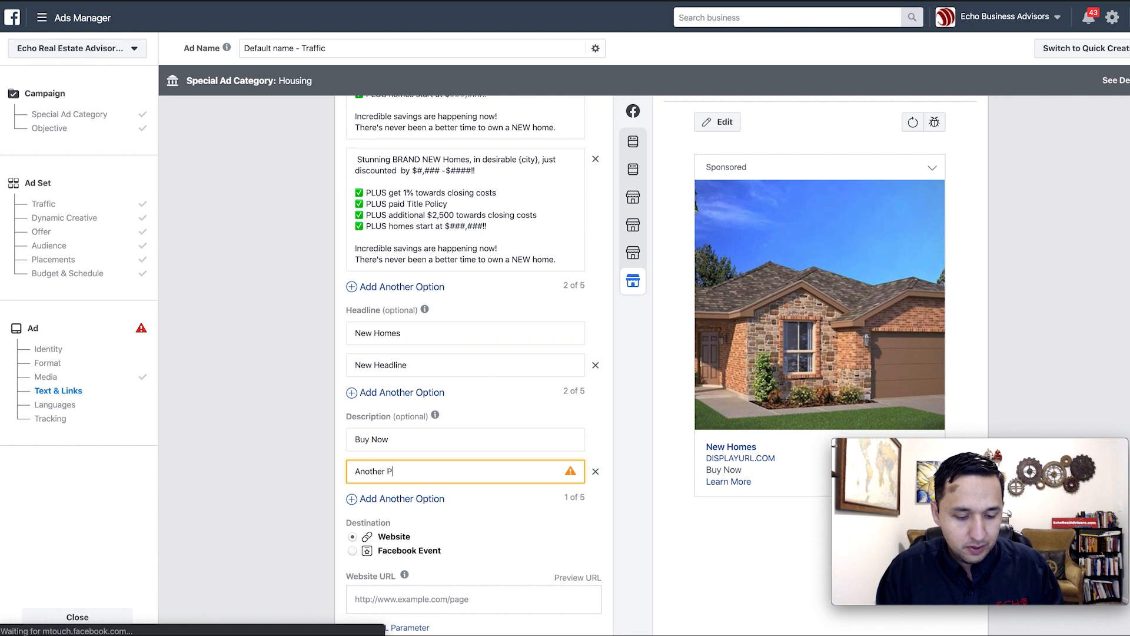
pyautogui.write('Option')
pyautogui.scroll(-3, 277, 397)
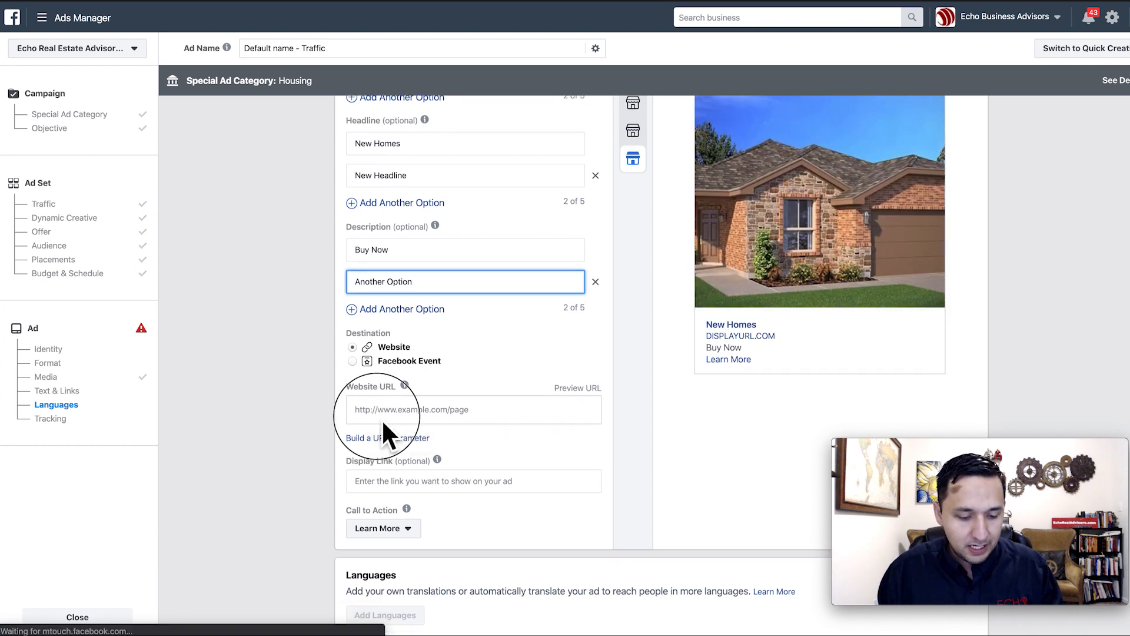
pyautogui.click(381, 418)
pyautogui.write('www.echore')
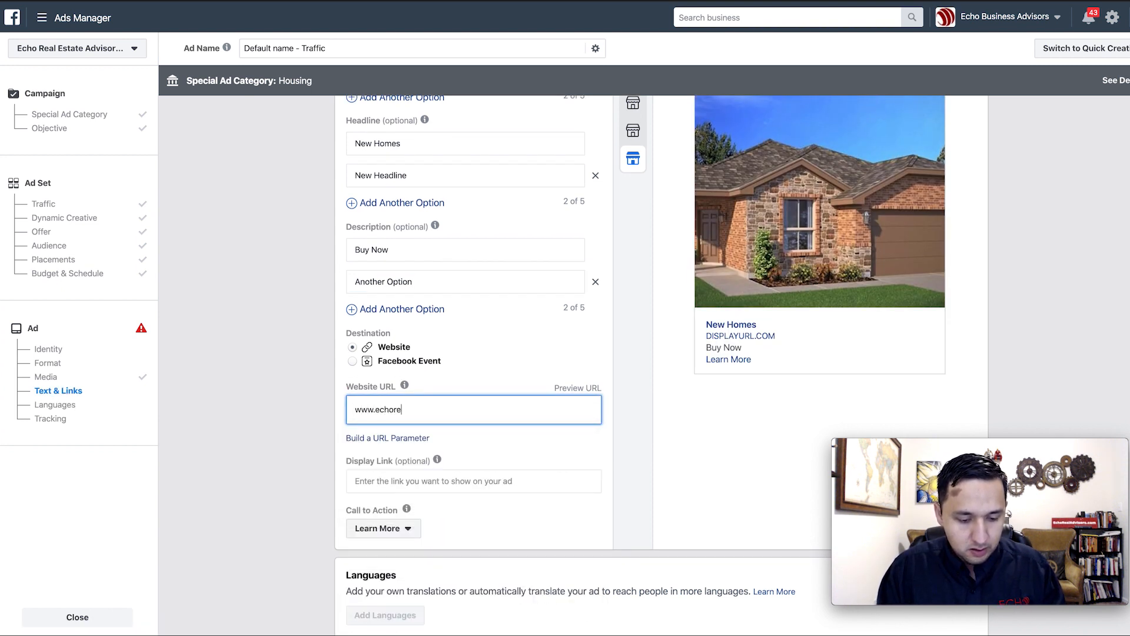
pyautogui.write('aladvisors.com')
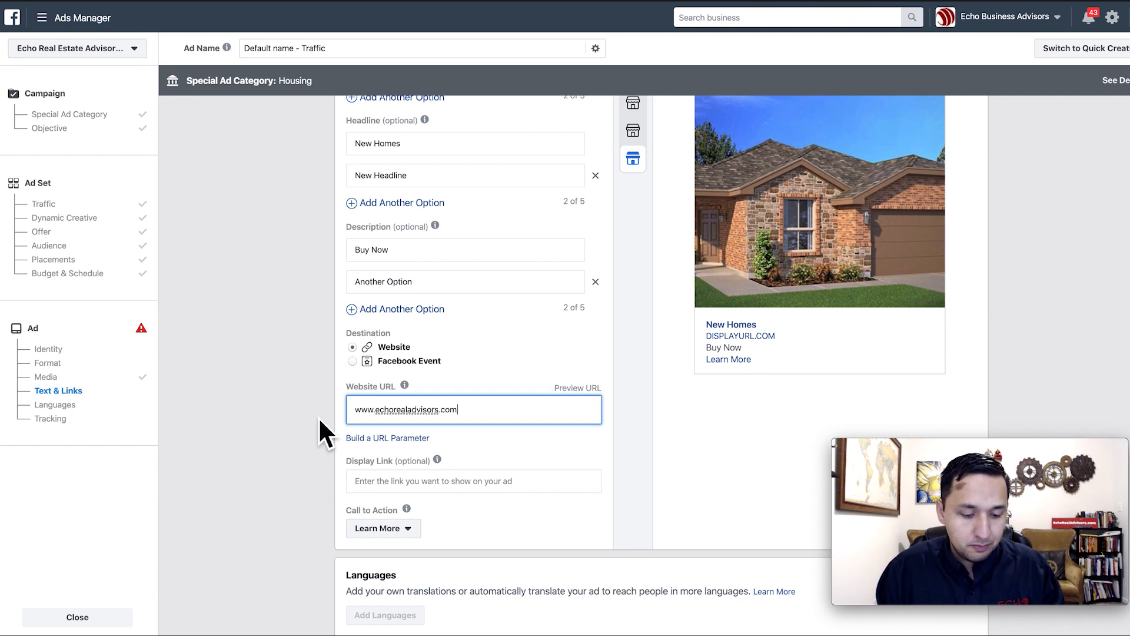
pyautogui.click(263, 421)
# Step: Review the ad's call to action, languages and conversion tracking settings through to the end of the form
pyautogui.scroll(-3, 264, 421)
pyautogui.scroll(-2, 265, 425)
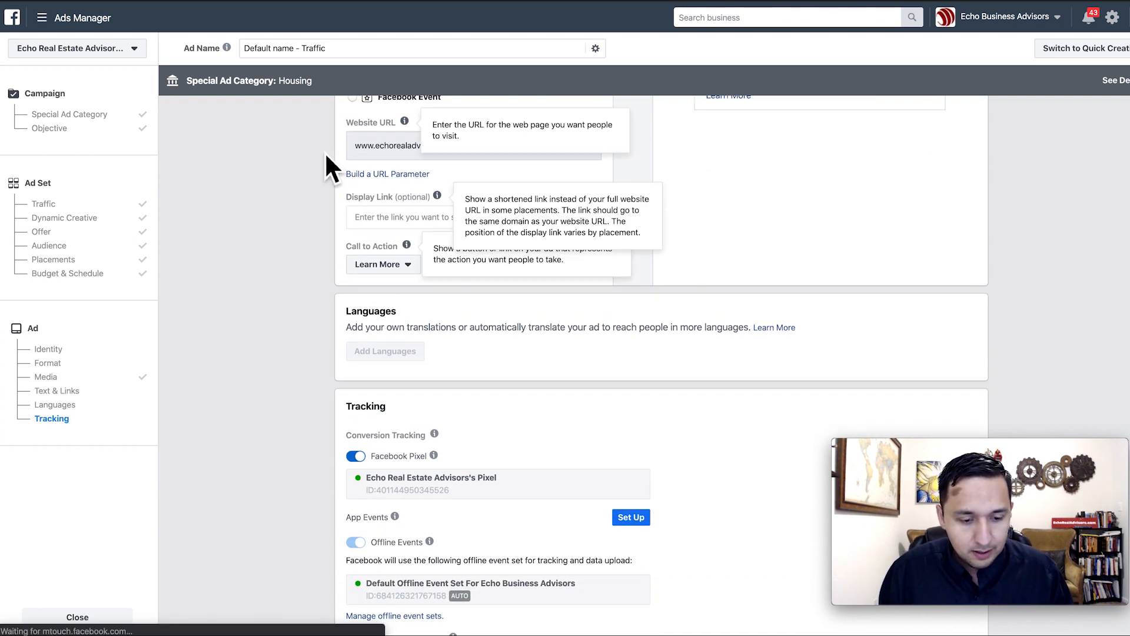
pyautogui.scroll(-1, 257, 291)
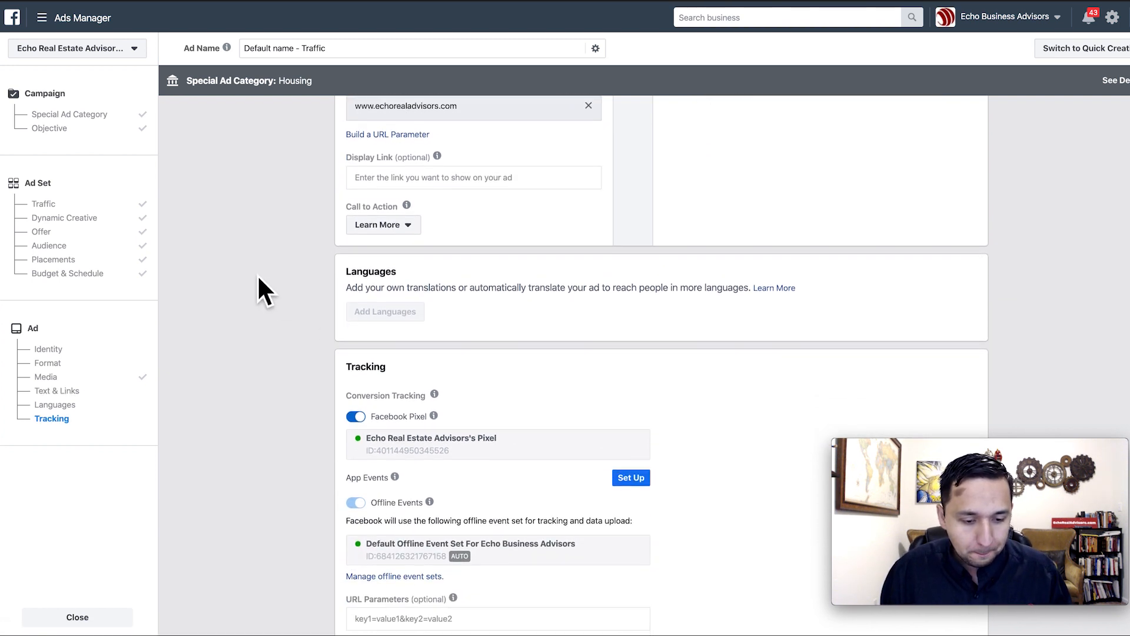
pyautogui.scroll(-4, 248, 347)
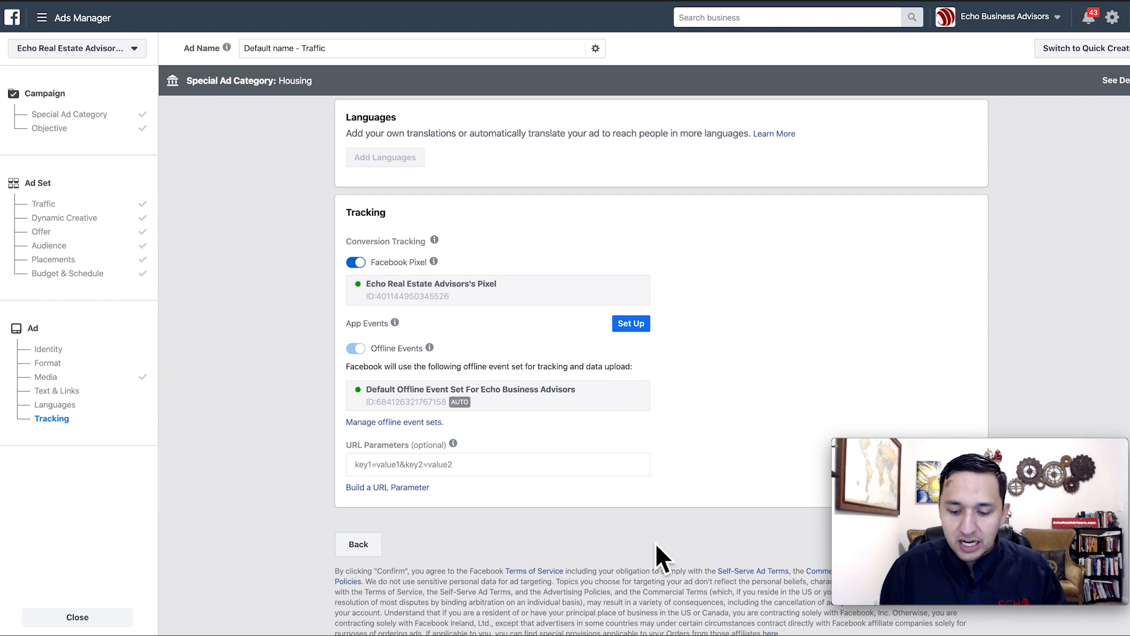
pyautogui.scroll(1, 749, 471)
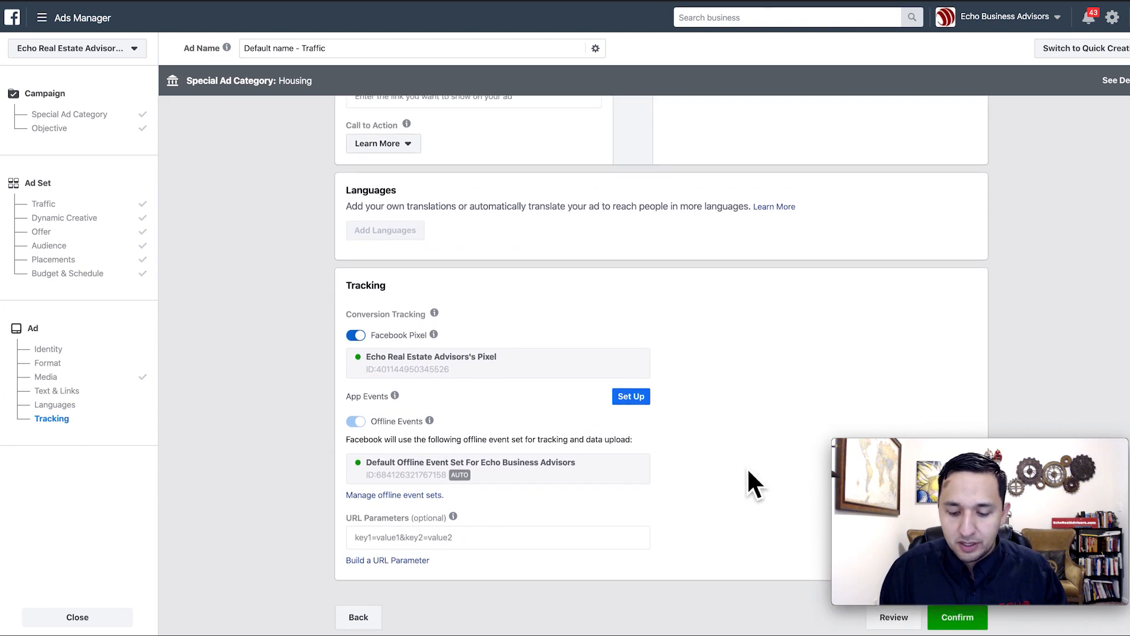